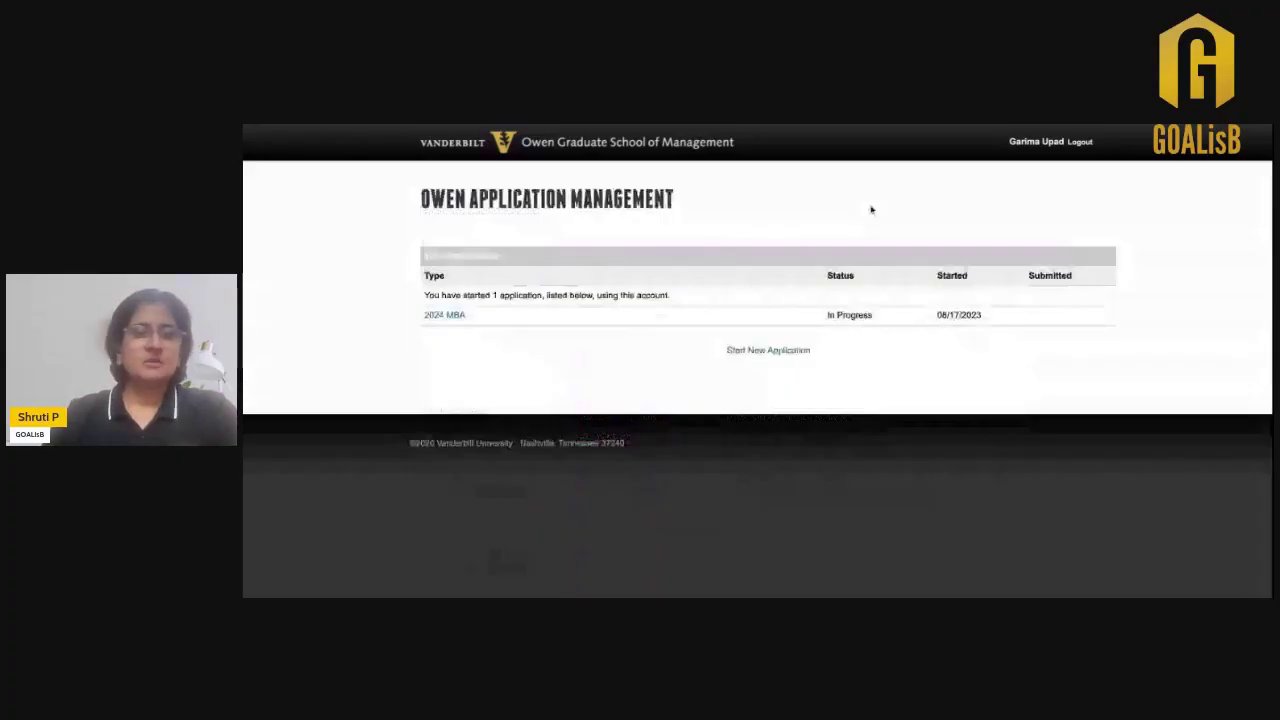
# Step: Open the in-progress 2024 MBA application and read its application instructions
pyautogui.click(450, 316)
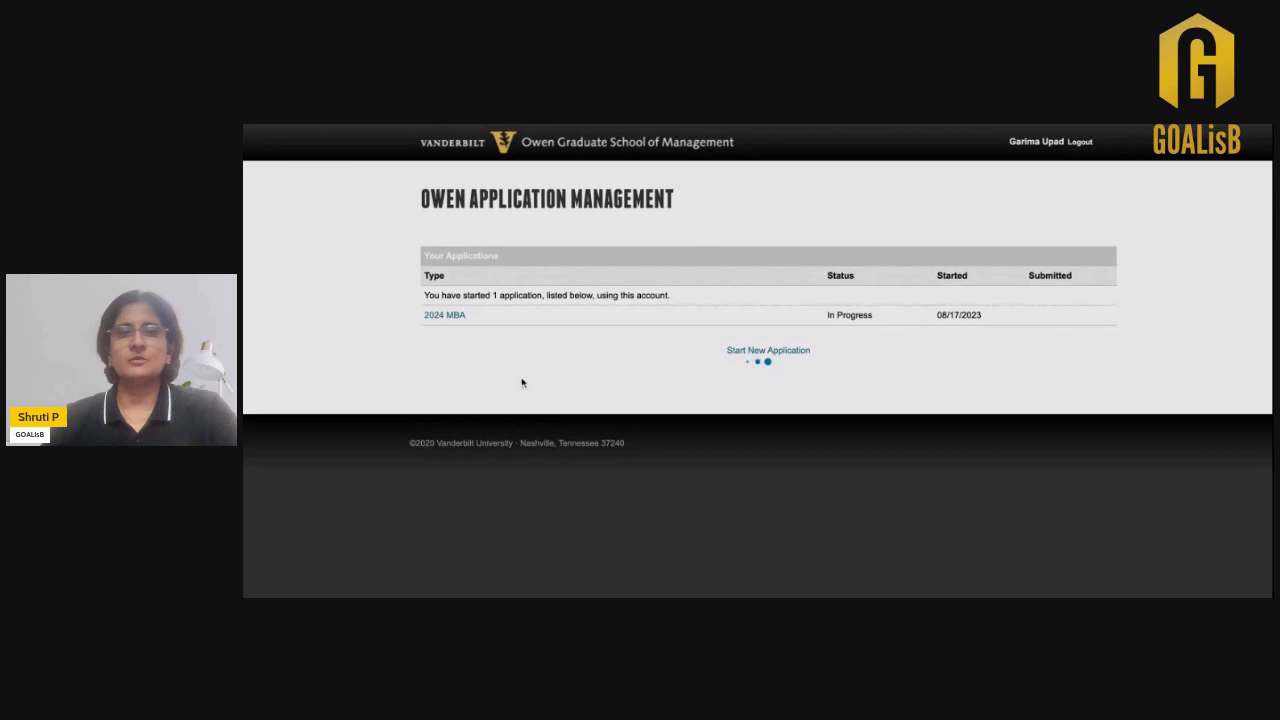
pyautogui.click(612, 455)
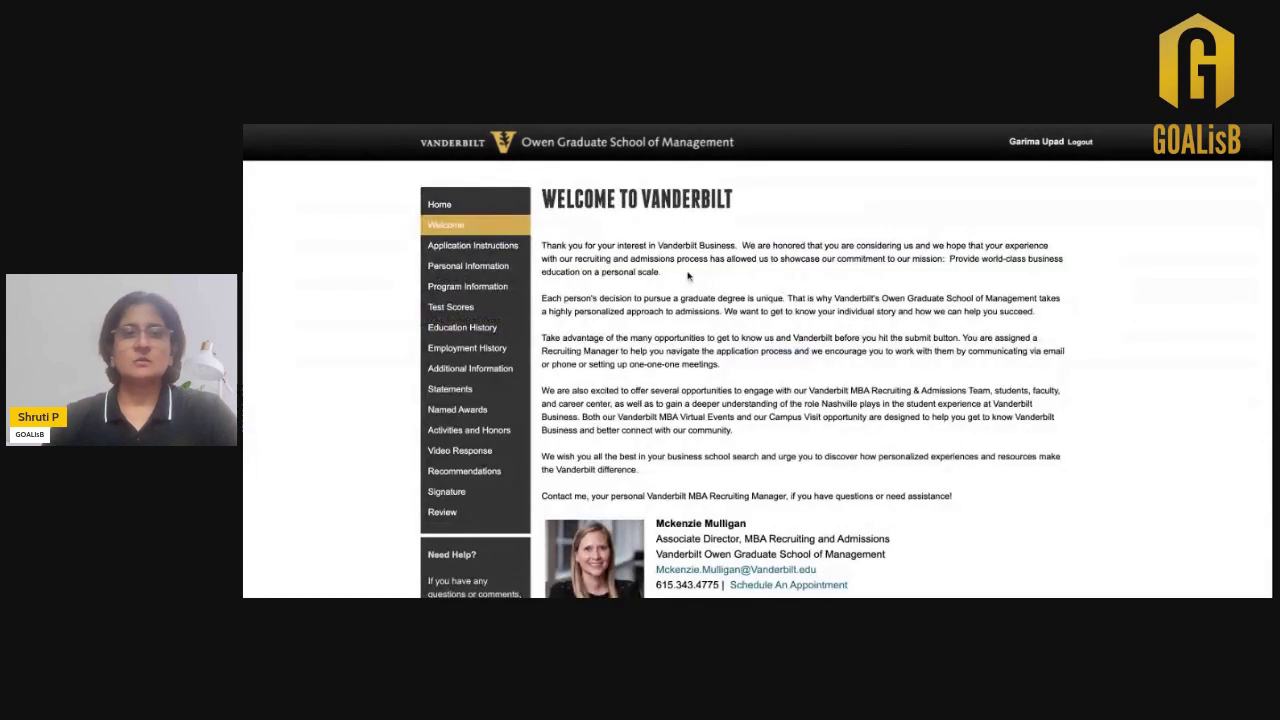
pyautogui.click(493, 247)
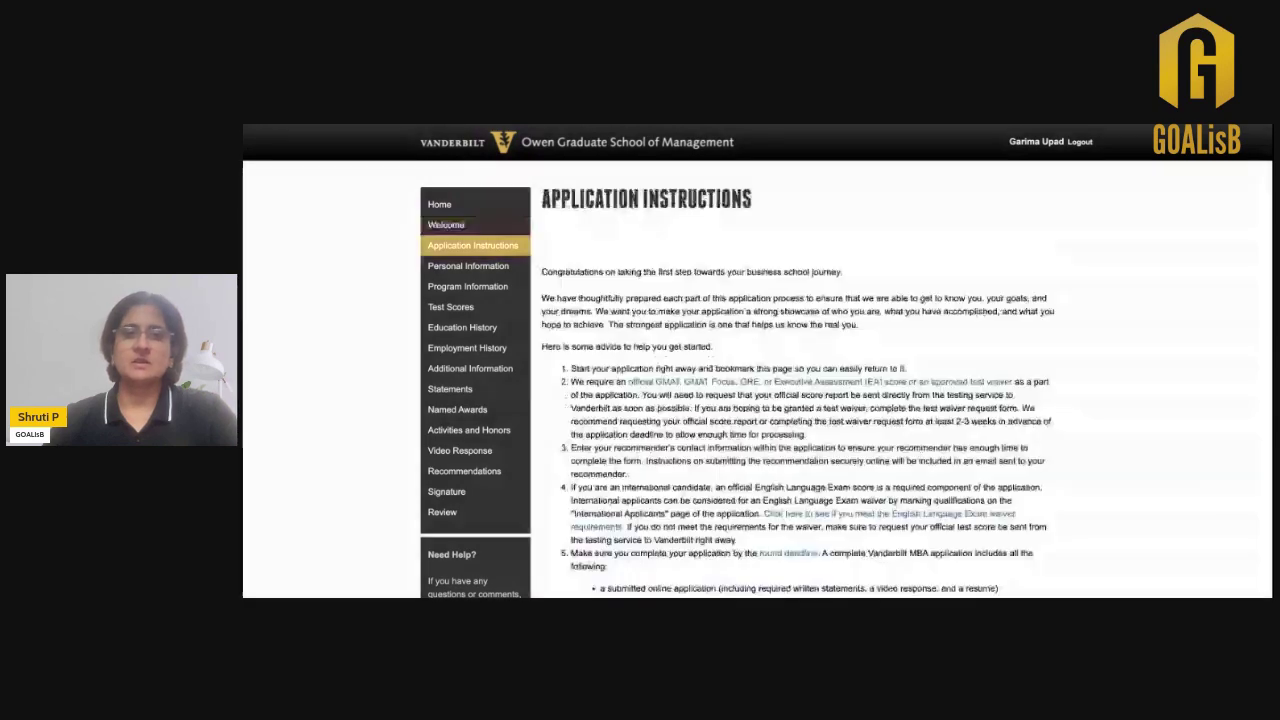
pyautogui.scroll(-1, 757, 361)
pyautogui.scroll(-1, 757, 361)
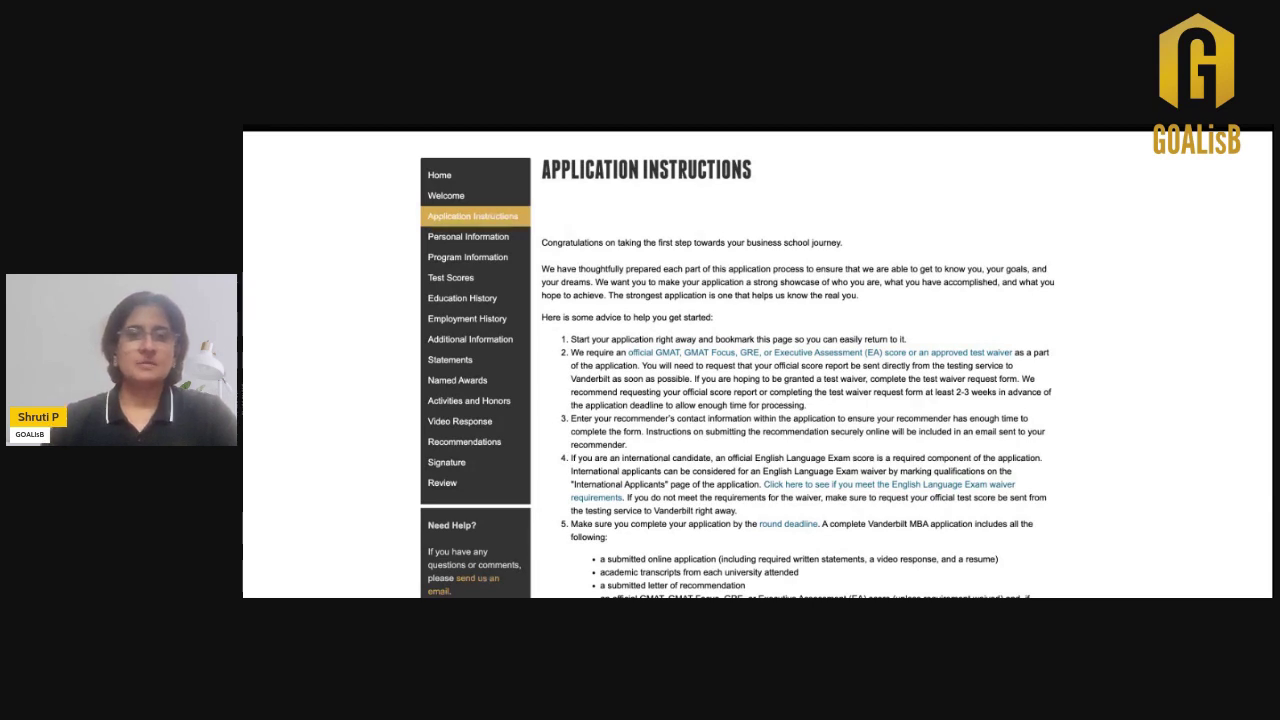
# Step: View the Personal Information section and the Program Information section of the application
pyautogui.click(511, 247)
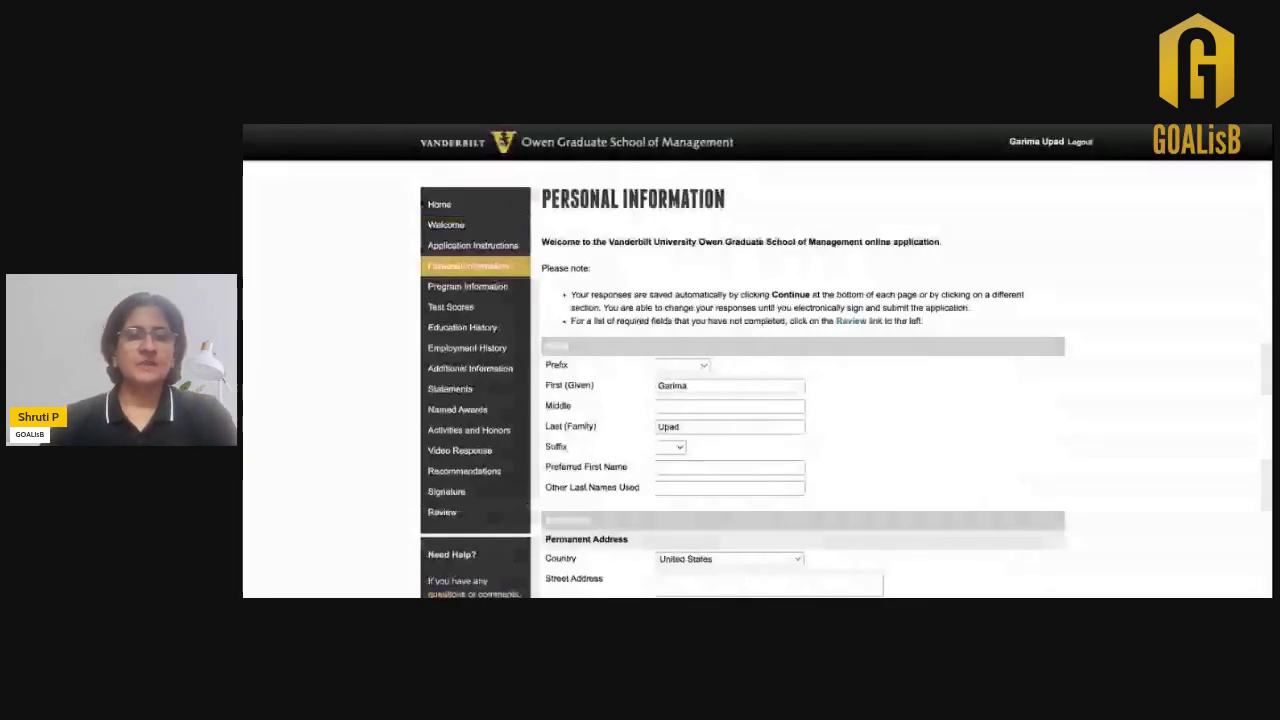
pyautogui.click(523, 287)
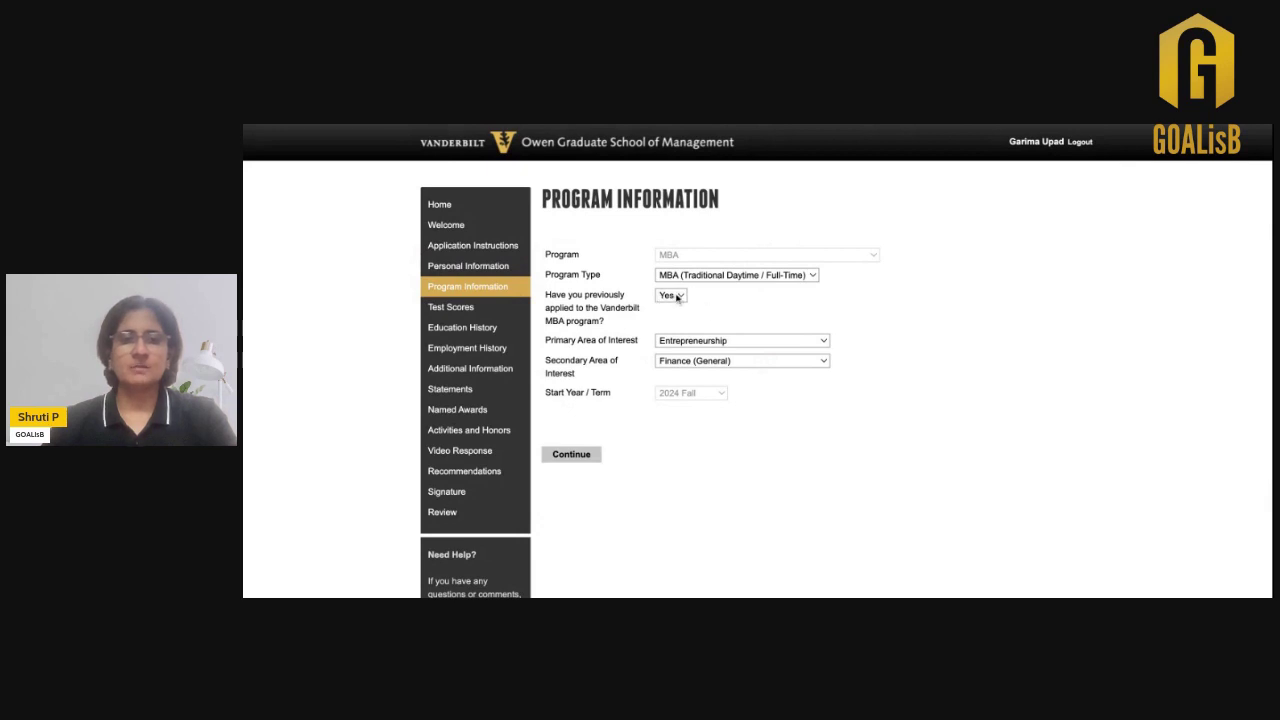
# Step: Switch the answer about having previously applied to the Vanderbilt MBA program to No and back to Yes
pyautogui.click(678, 297)
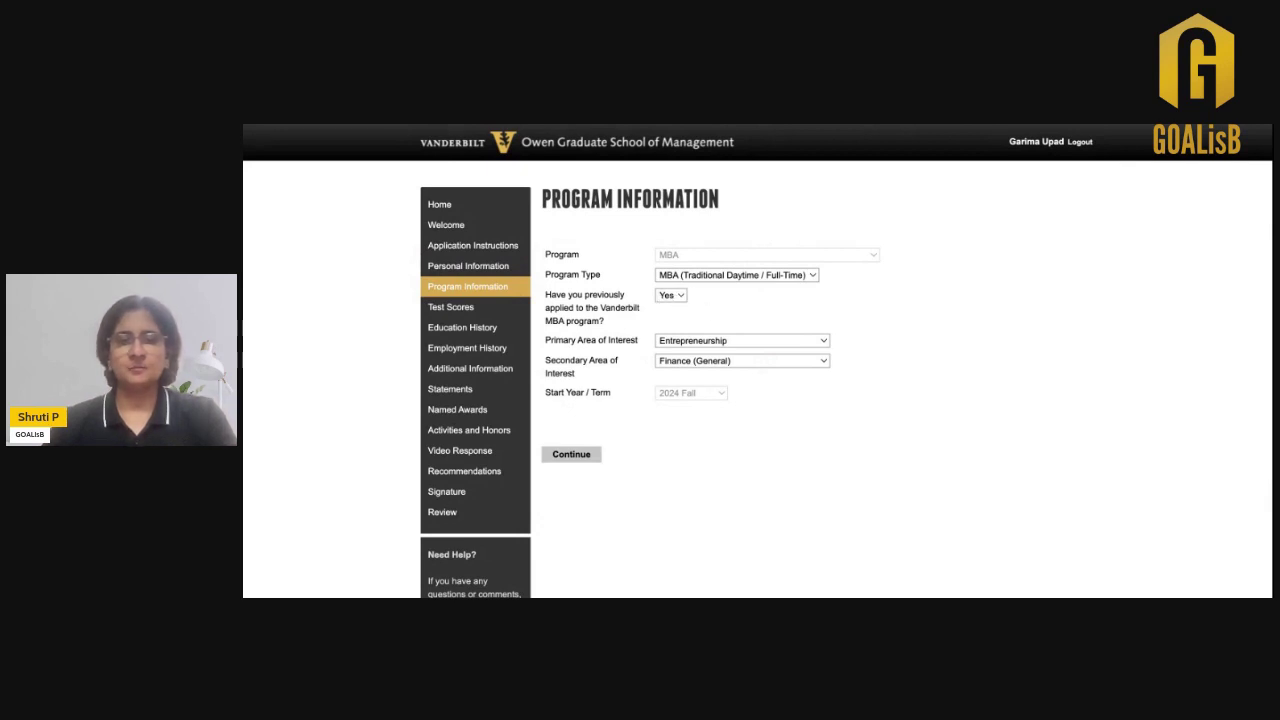
pyautogui.click(680, 317)
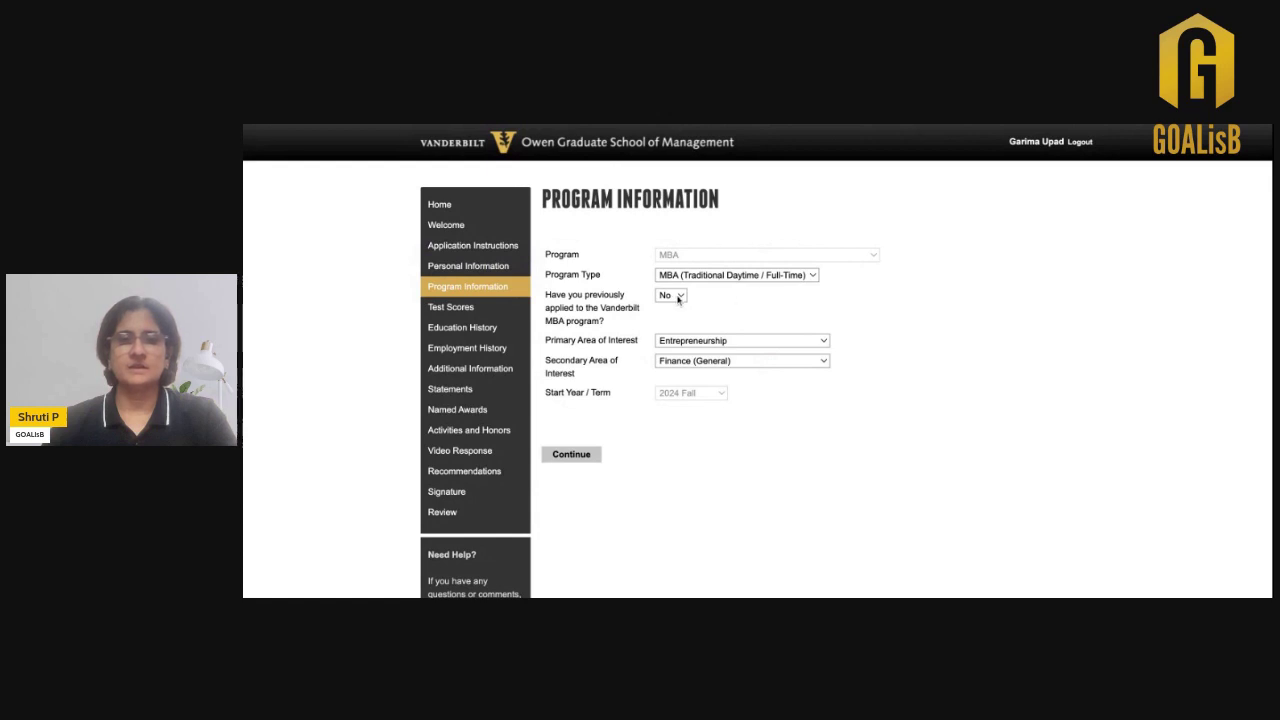
pyautogui.click(676, 297)
pyautogui.click(676, 281)
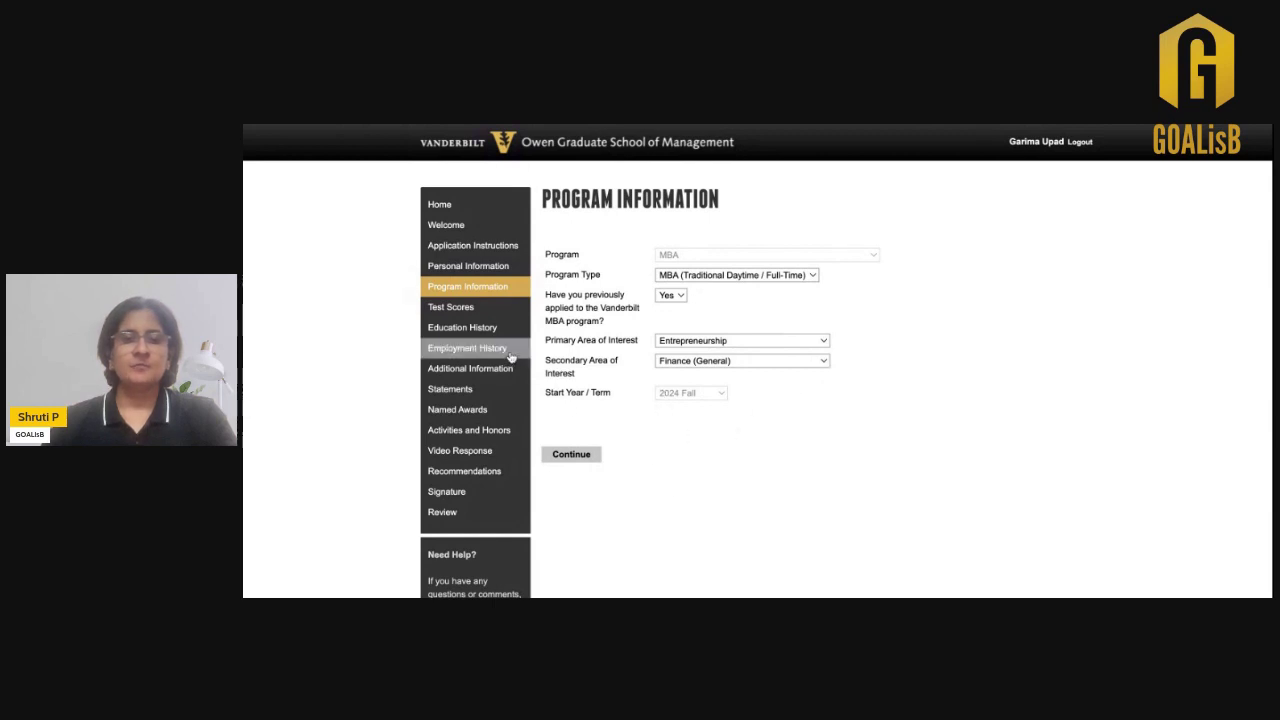
# Step: Review the Test Scores section, from the test requirements by program to the future test type choices
pyautogui.click(474, 310)
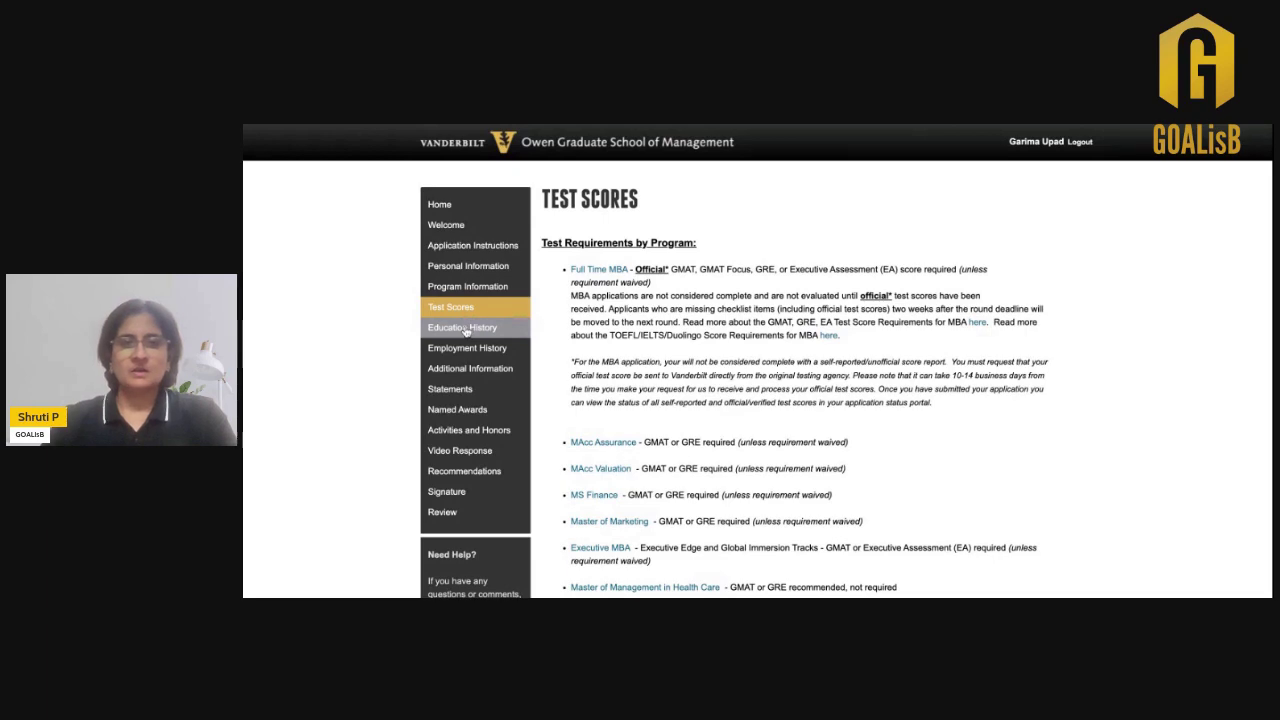
pyautogui.scroll(-1, 770, 383)
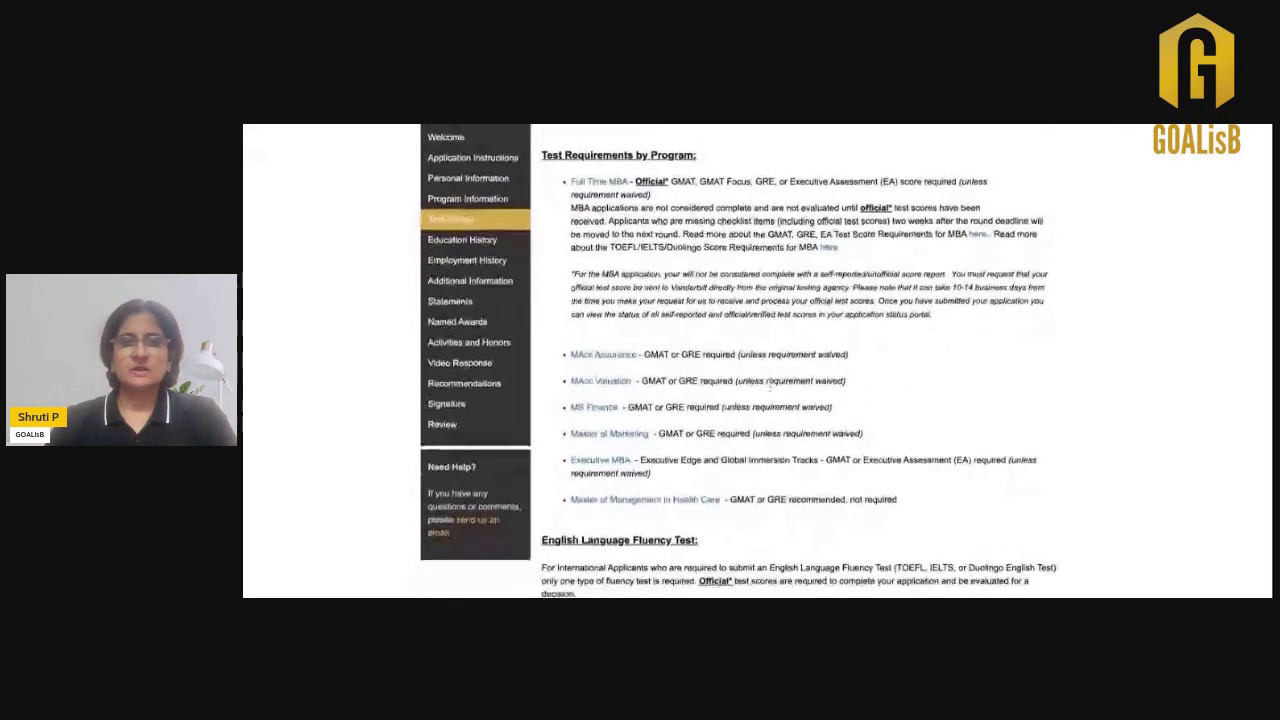
pyautogui.scroll(-1, 770, 383)
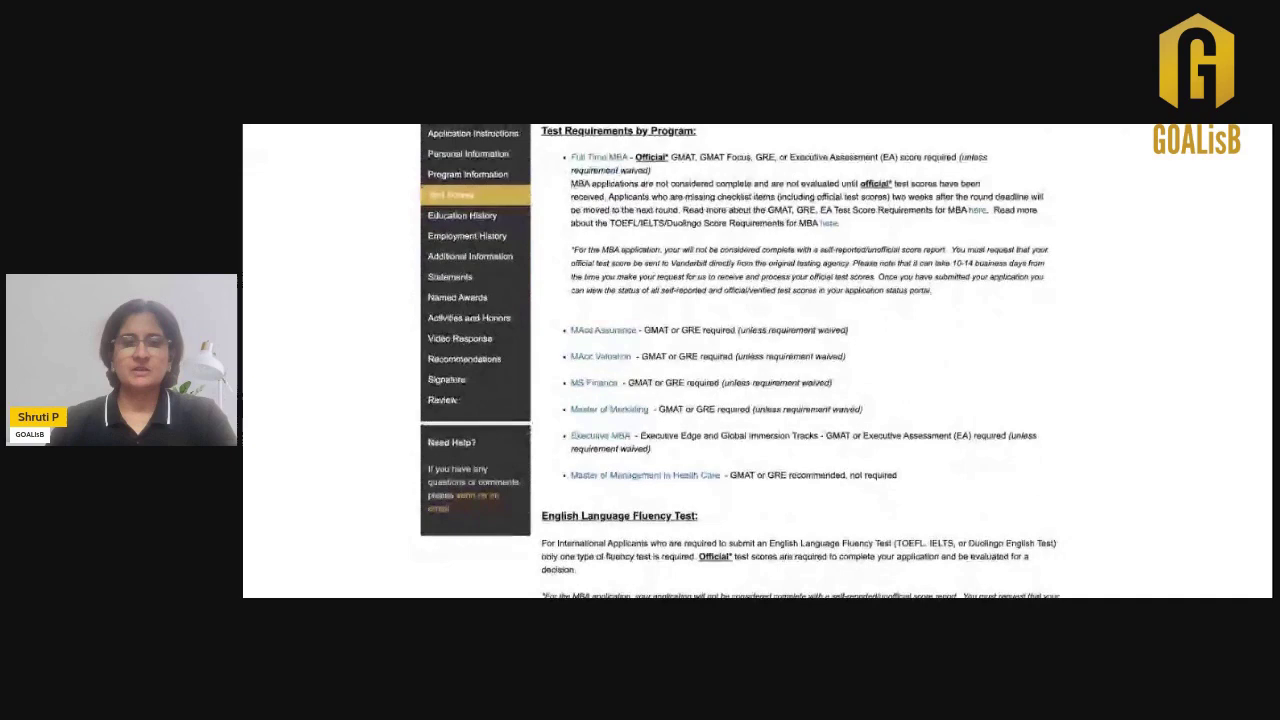
pyautogui.scroll(-3, 770, 383)
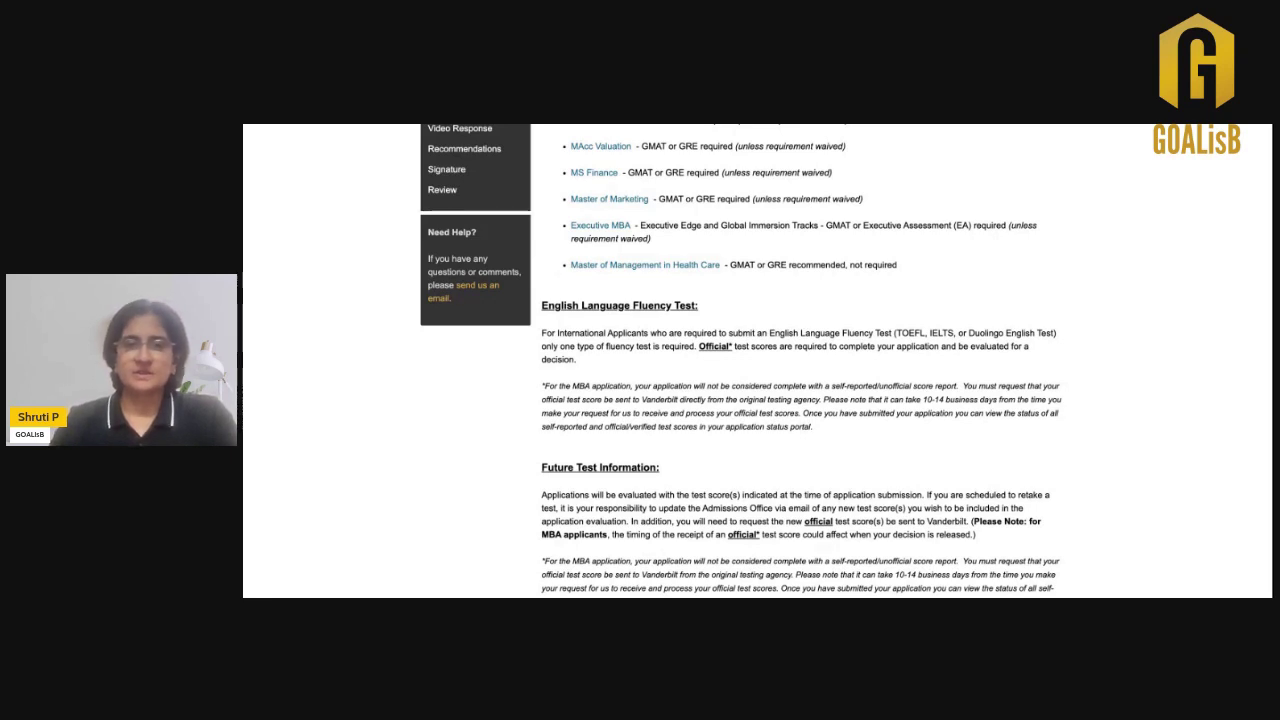
pyautogui.scroll(-1, 741, 360)
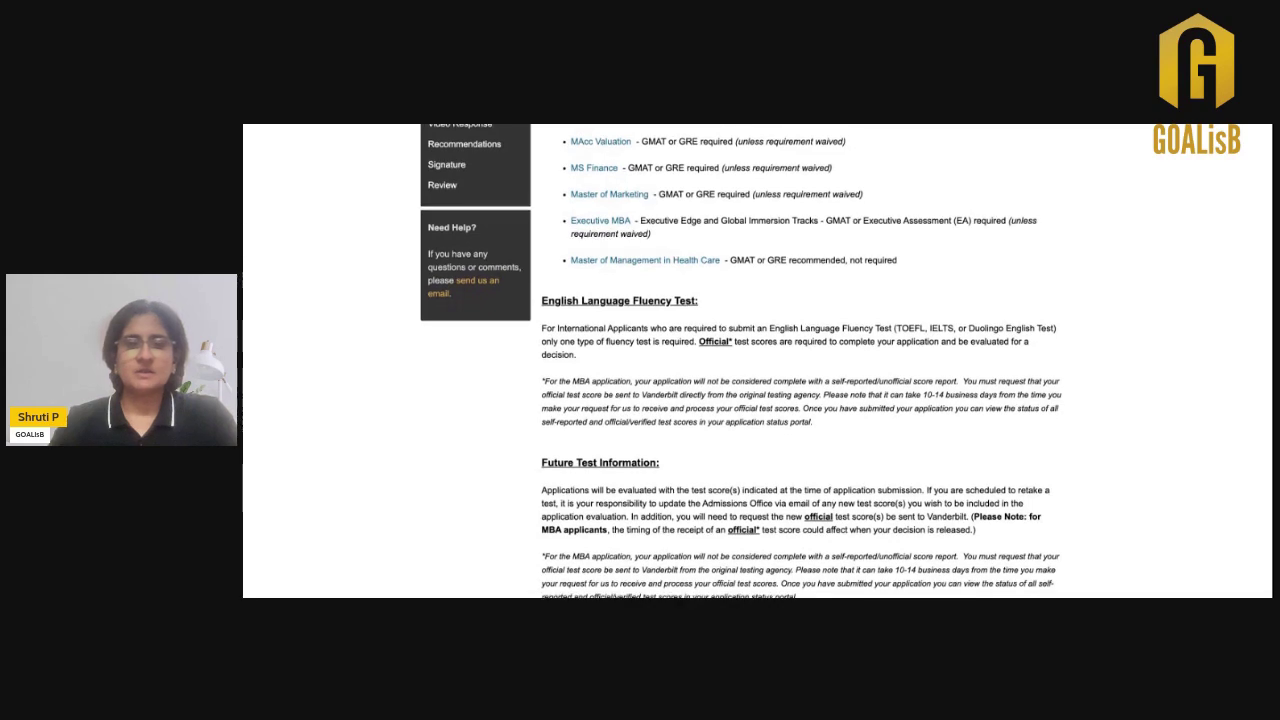
pyautogui.scroll(-5, 650, 416)
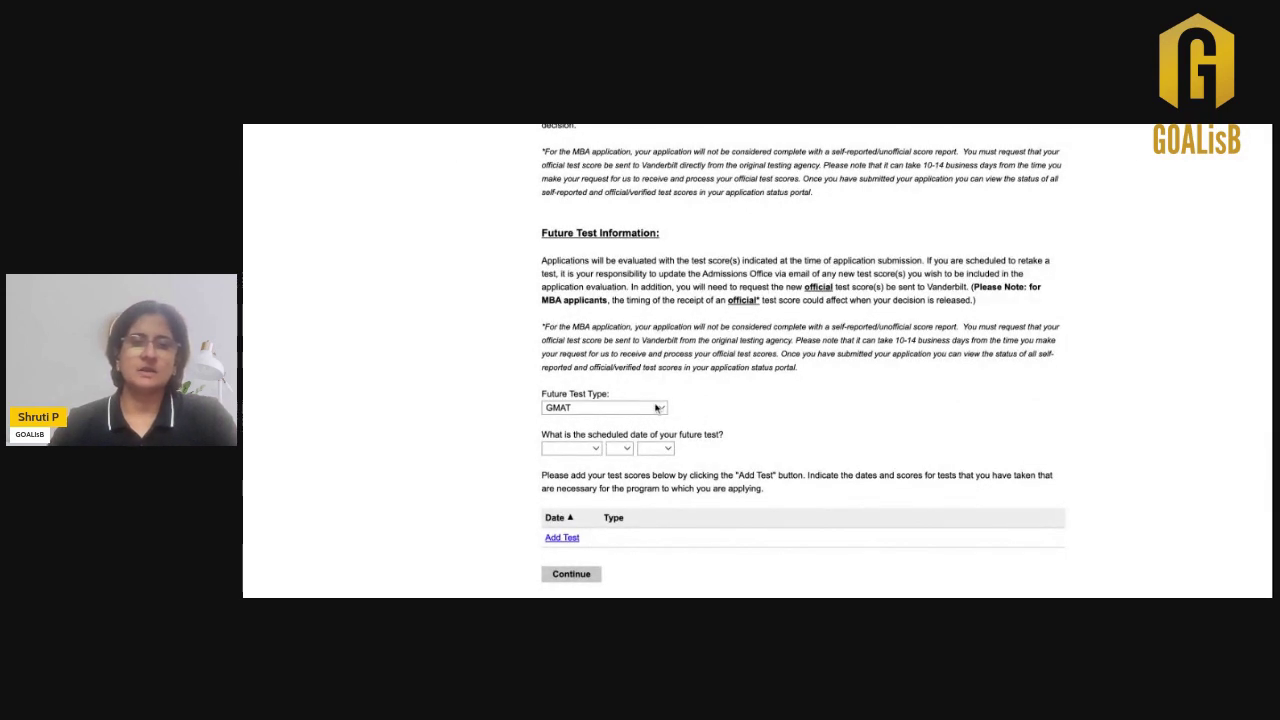
pyautogui.click(657, 407)
pyautogui.click(608, 443)
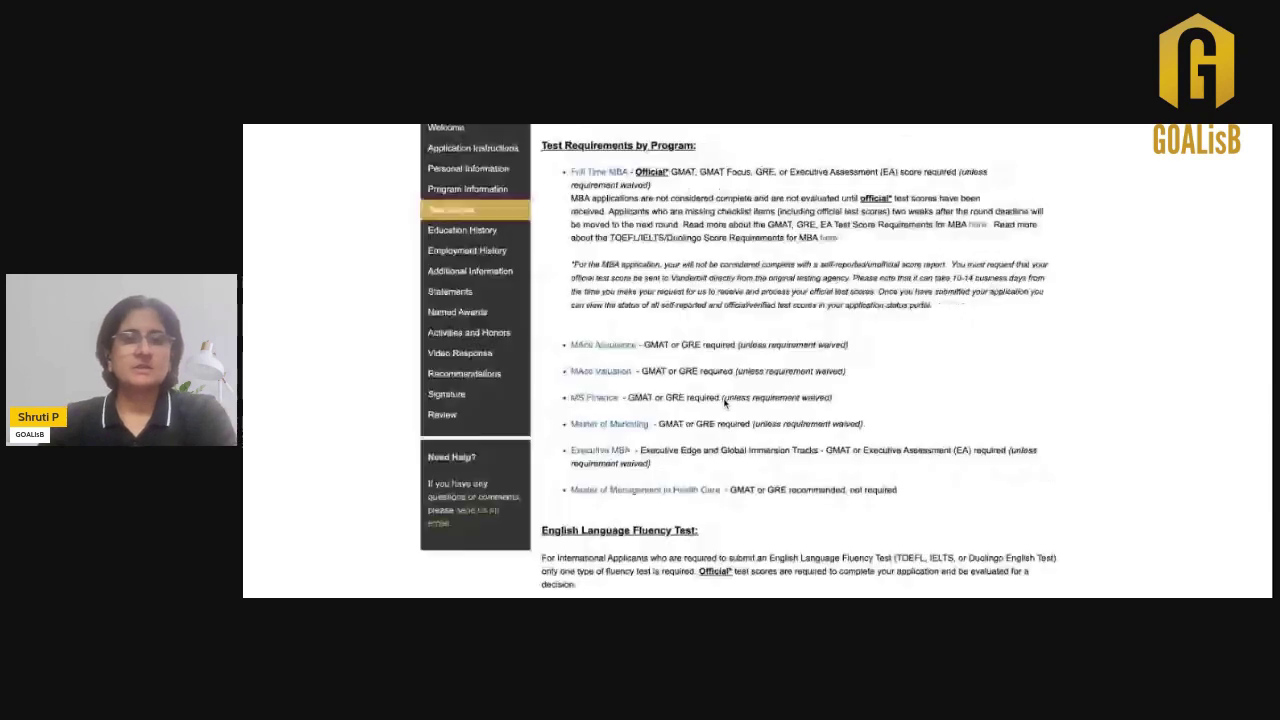
# Step: Go to the Education History section and view the blank form for adding an institution, closing it without saving
pyautogui.click(483, 240)
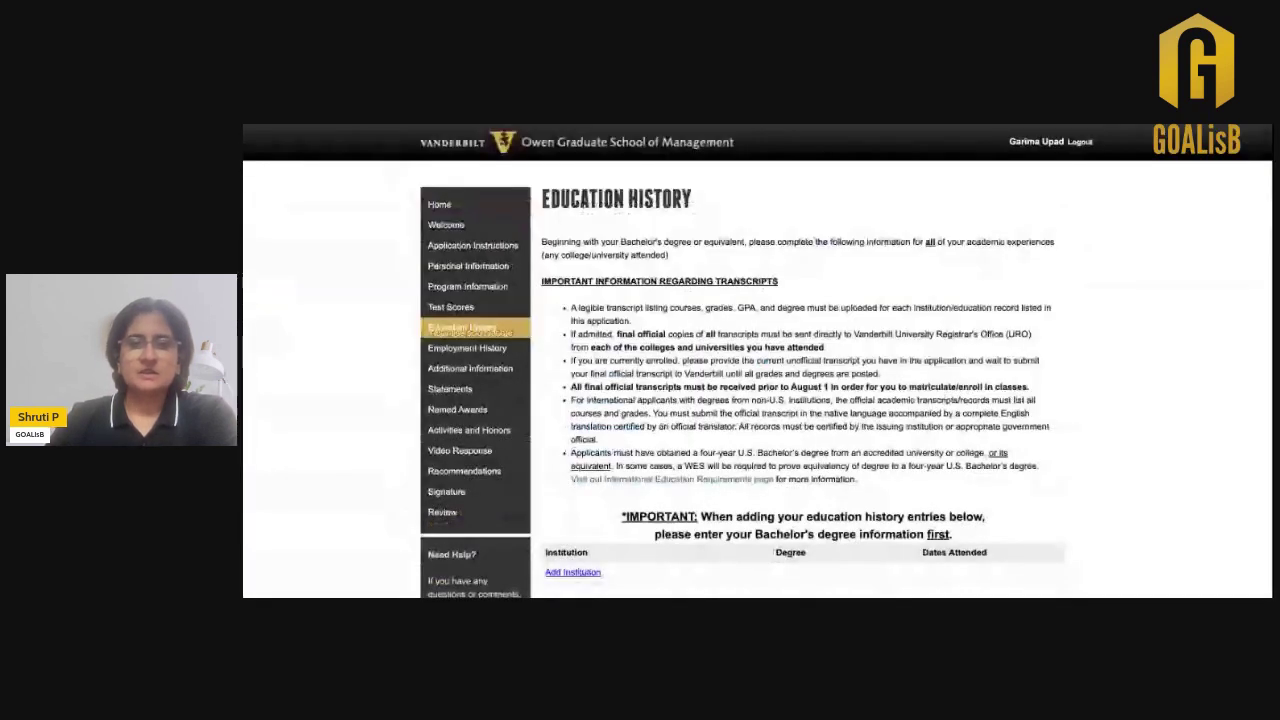
pyautogui.scroll(-2, 886, 352)
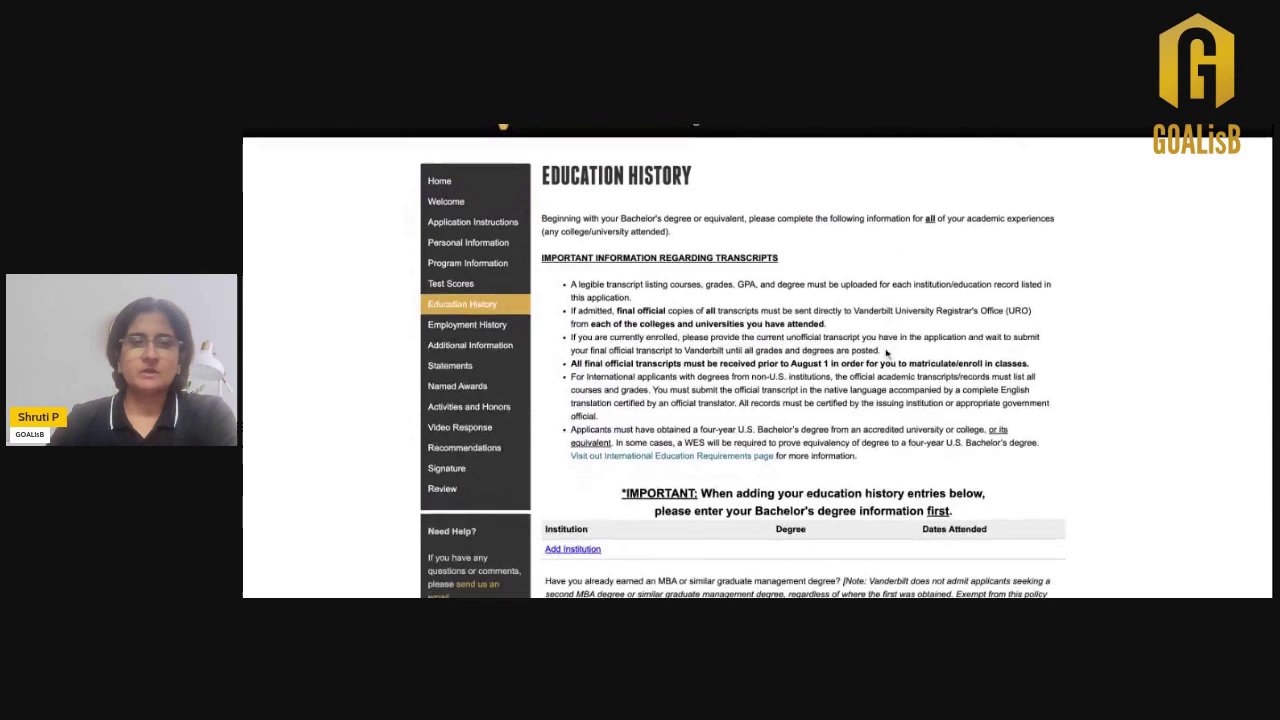
pyautogui.click(579, 486)
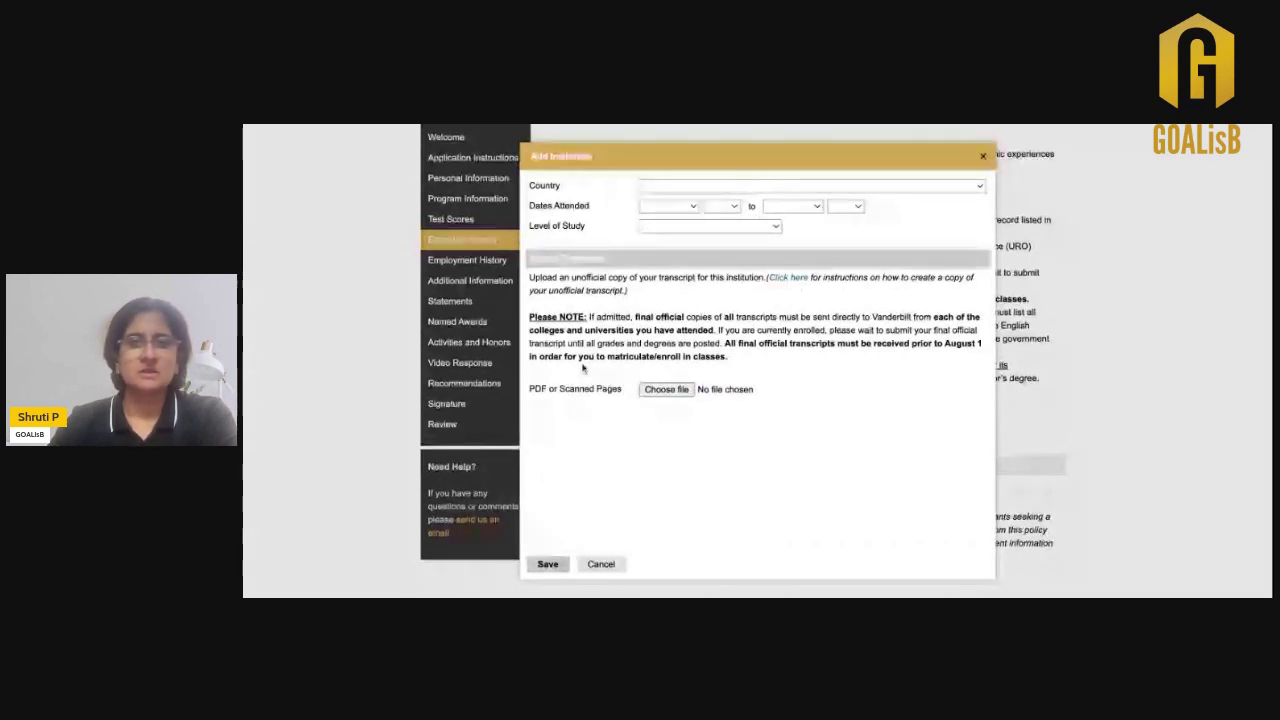
pyautogui.click(601, 564)
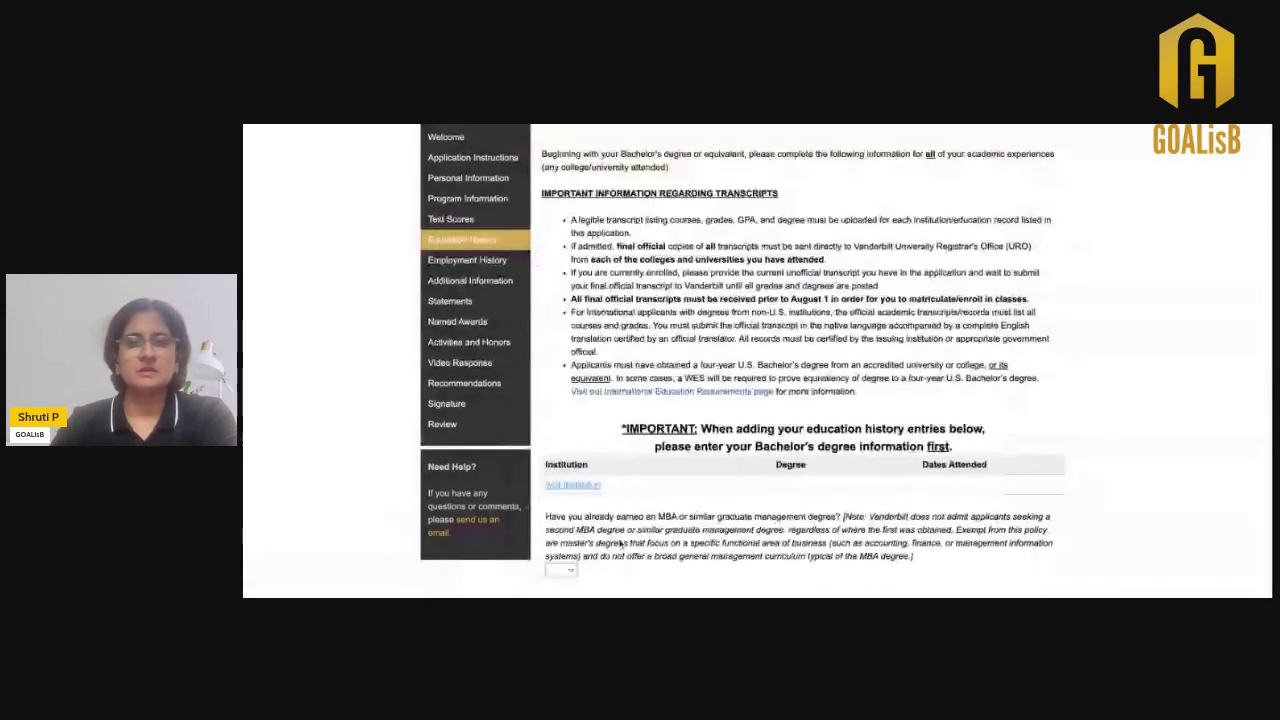
# Step: Read through the prior MBA question and the institution information questions in the Education History section
pyautogui.scroll(-3, 621, 544)
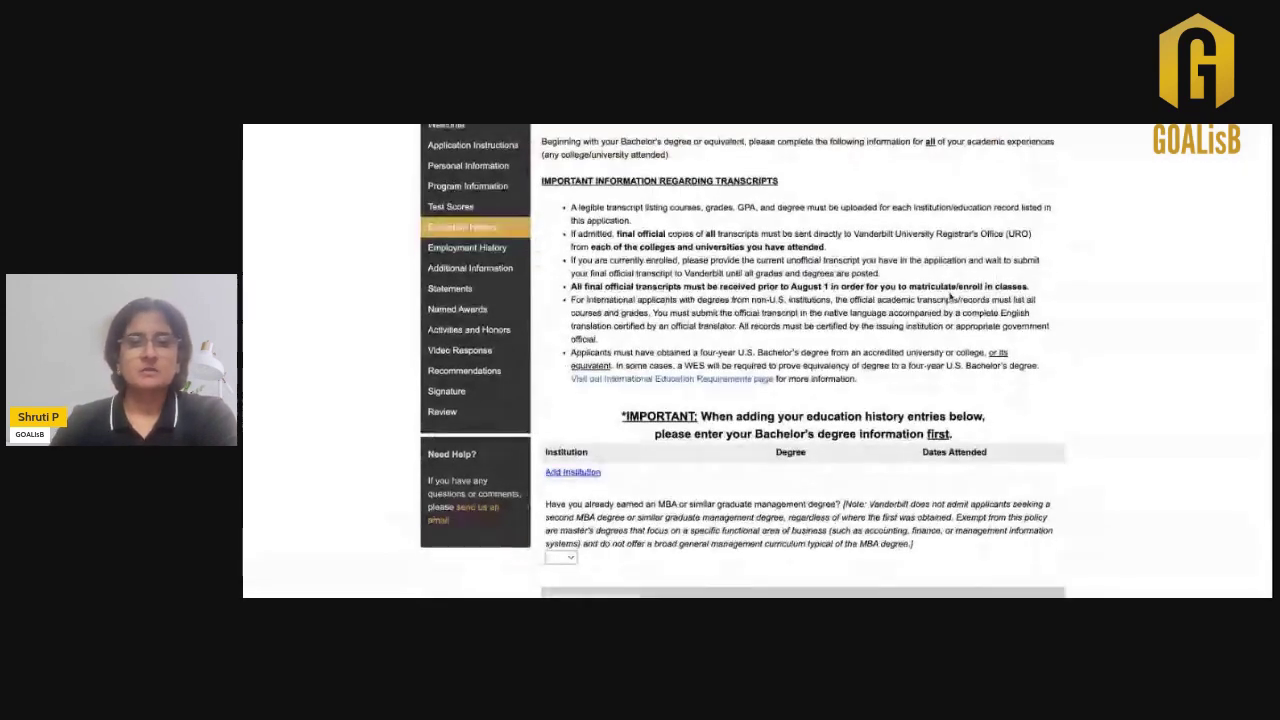
pyautogui.scroll(-5, 652, 362)
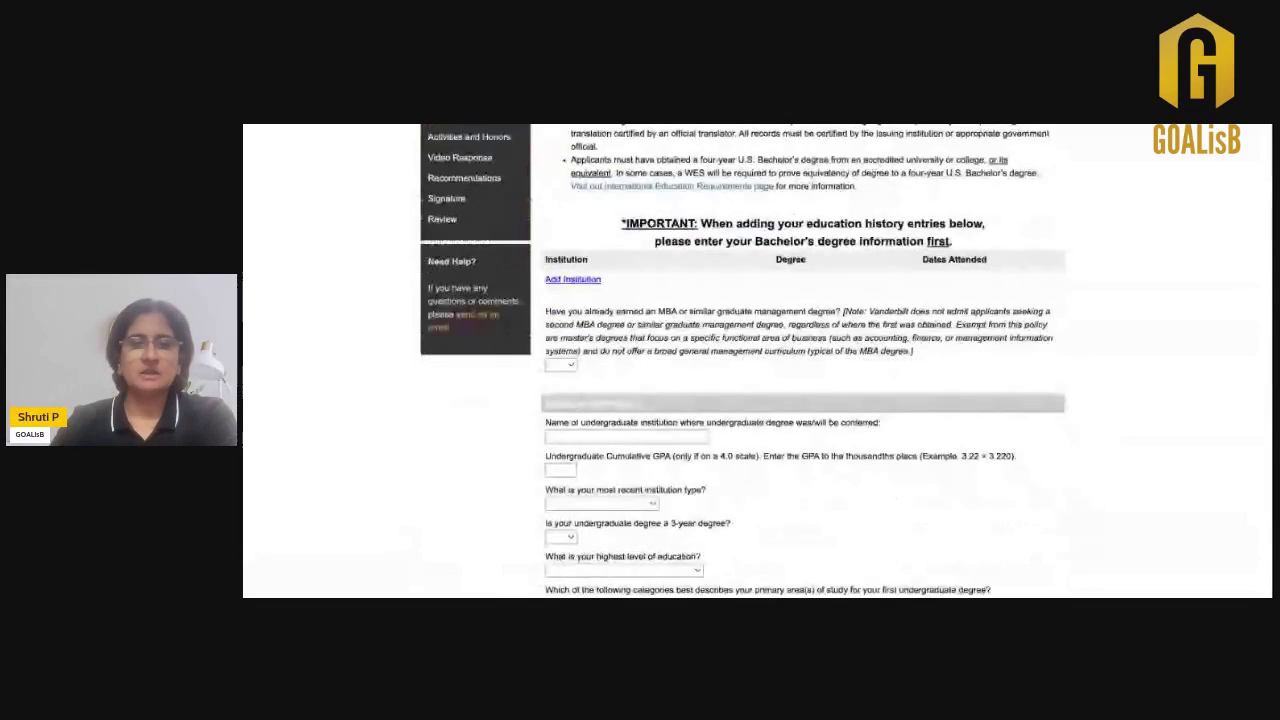
pyautogui.scroll(-2, 757, 360)
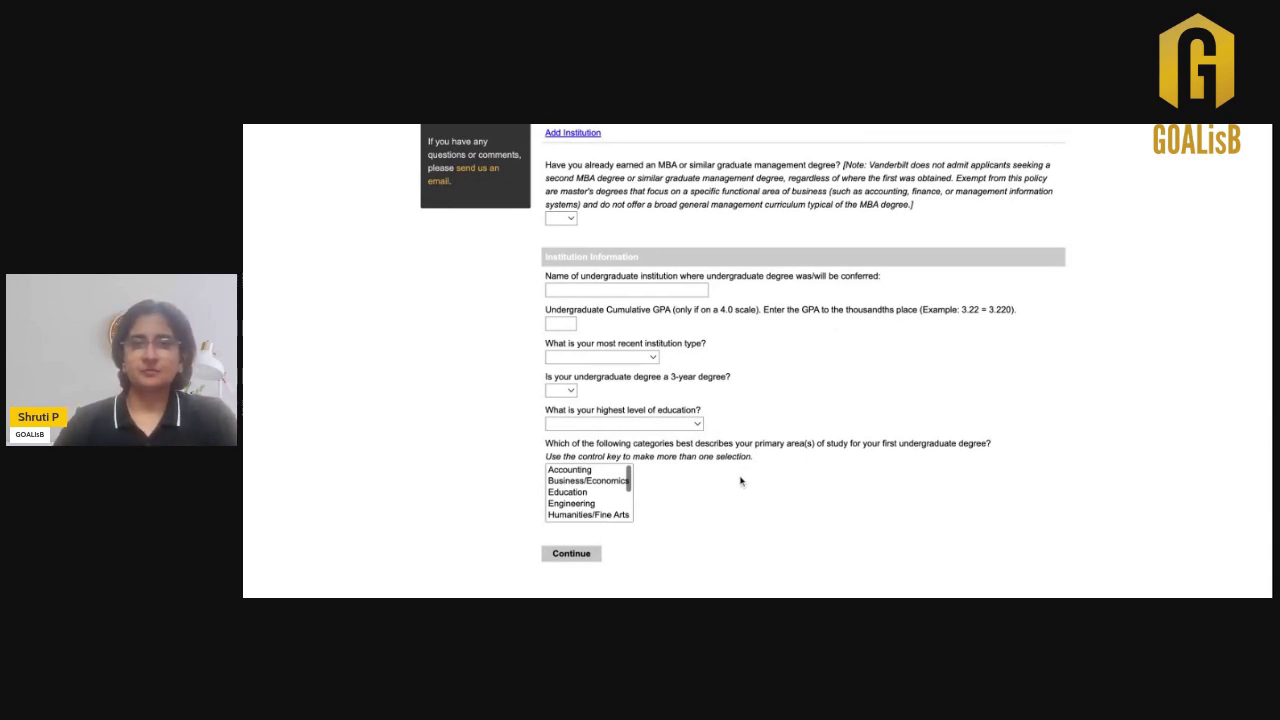
pyautogui.scroll(2, 740, 481)
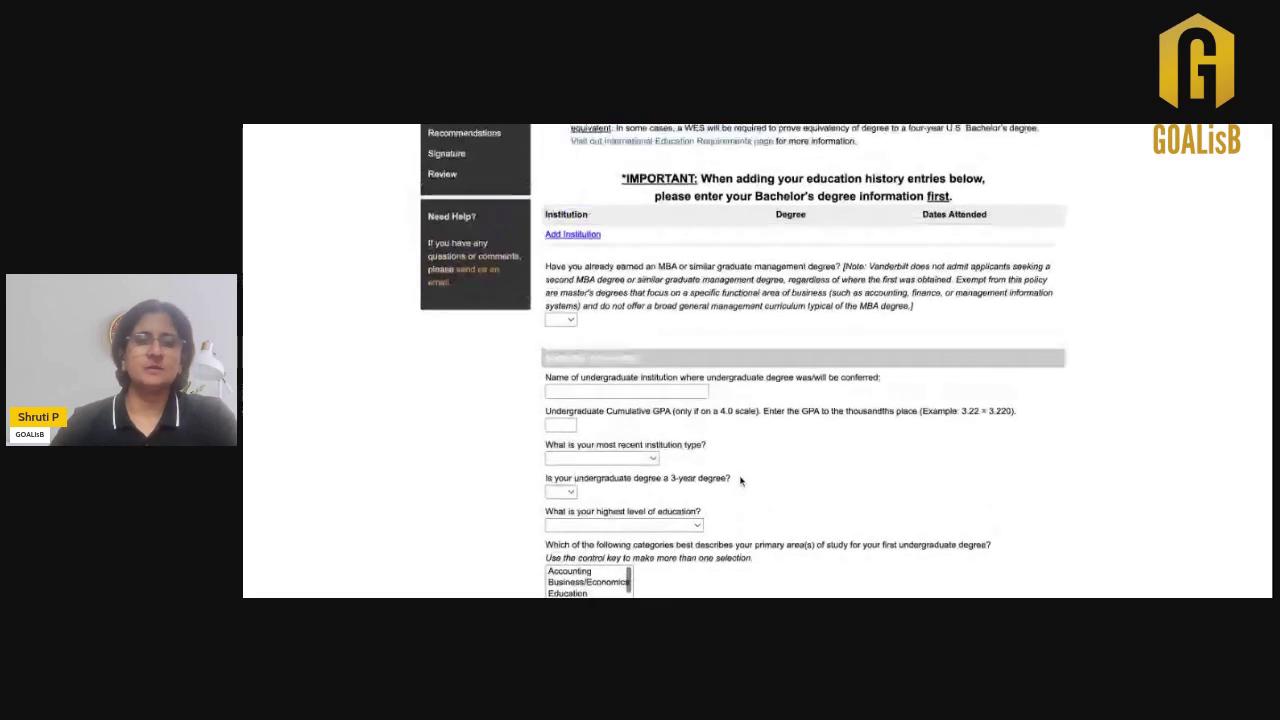
pyautogui.scroll(5, 740, 481)
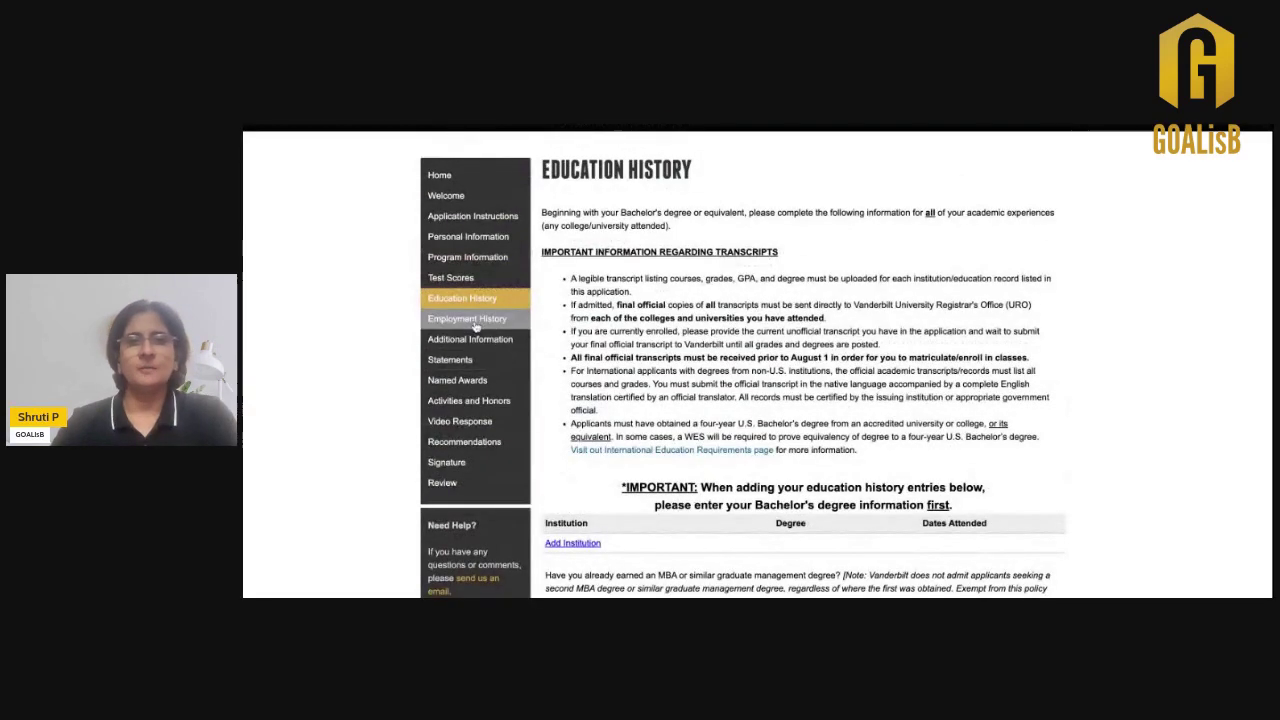
# Step: Go to the Employment History section and view the blank form for adding an employment entry, closing it without saving
pyautogui.click(467, 319)
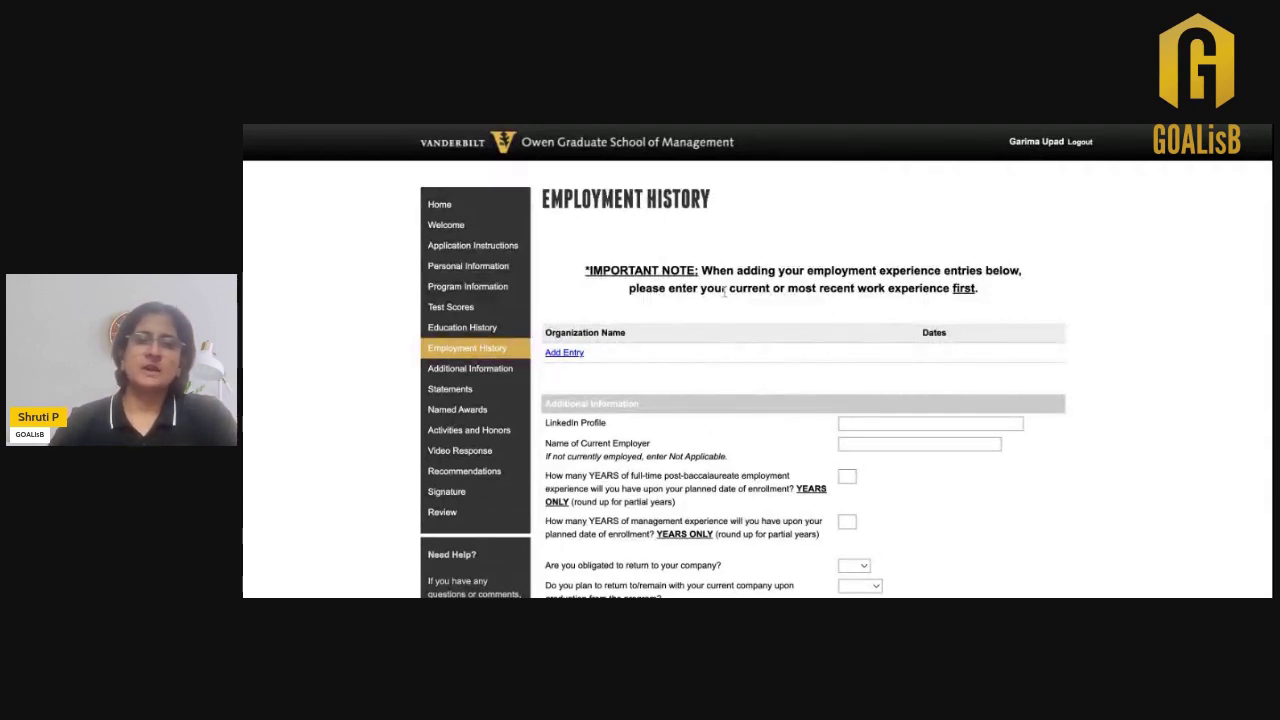
pyautogui.click(579, 353)
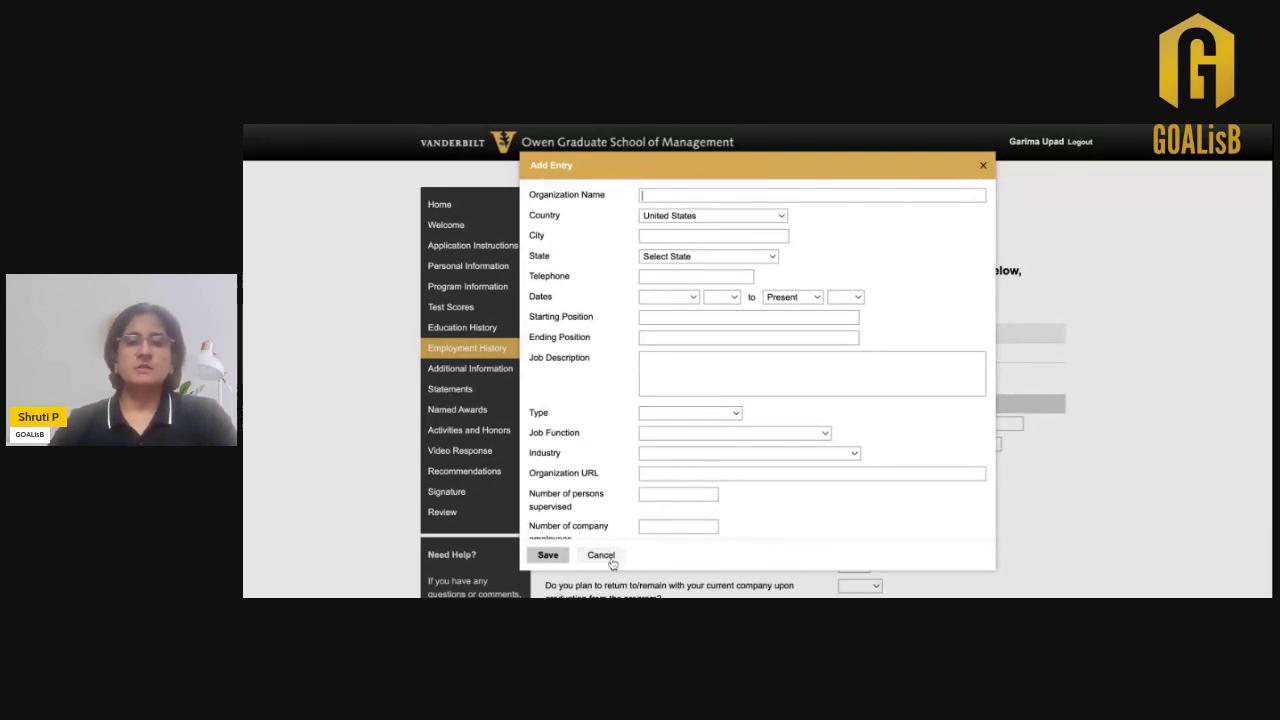
pyautogui.click(612, 563)
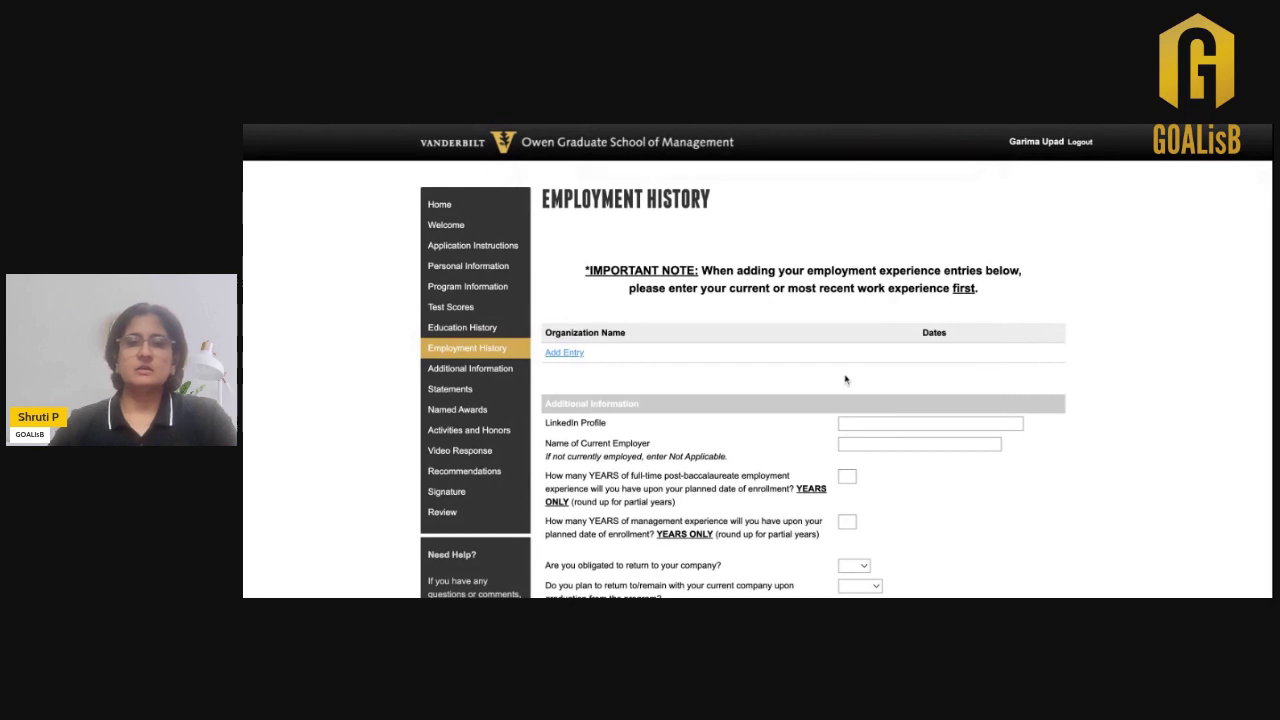
# Step: Examine the additional employment questions and the resume upload area in the Employment History section
pyautogui.scroll(-2, 843, 379)
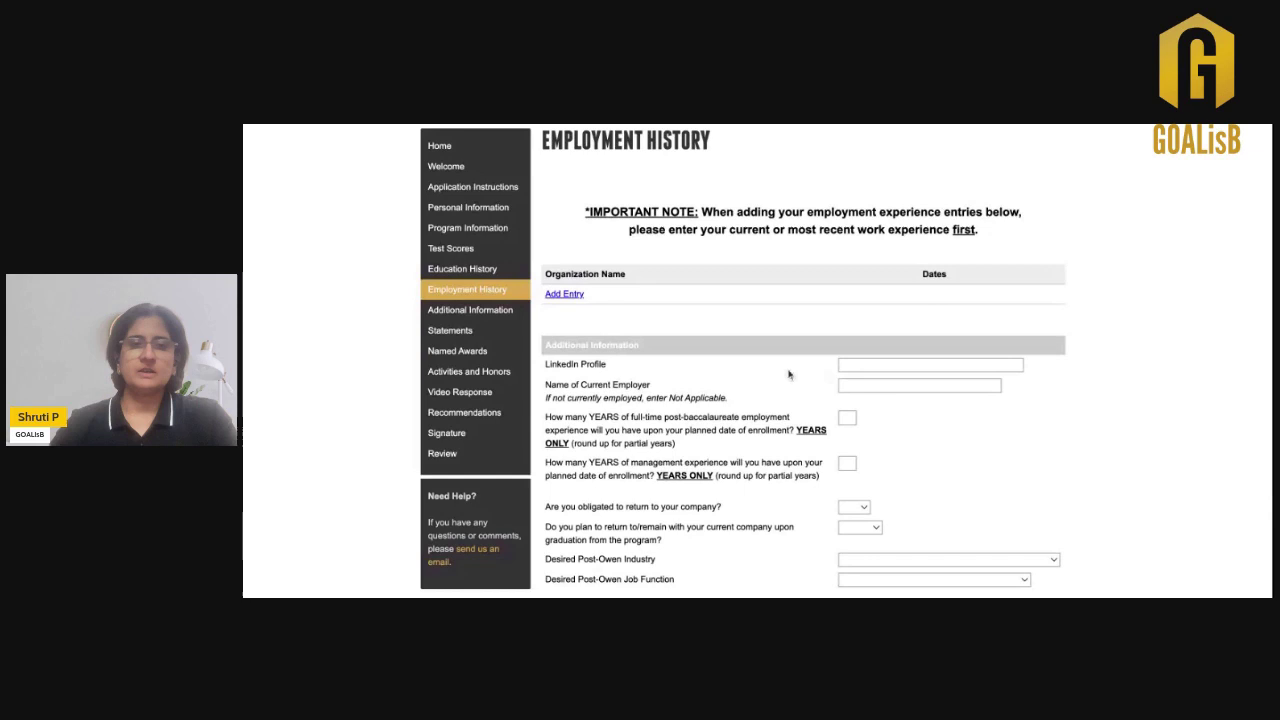
pyautogui.scroll(-1, 788, 375)
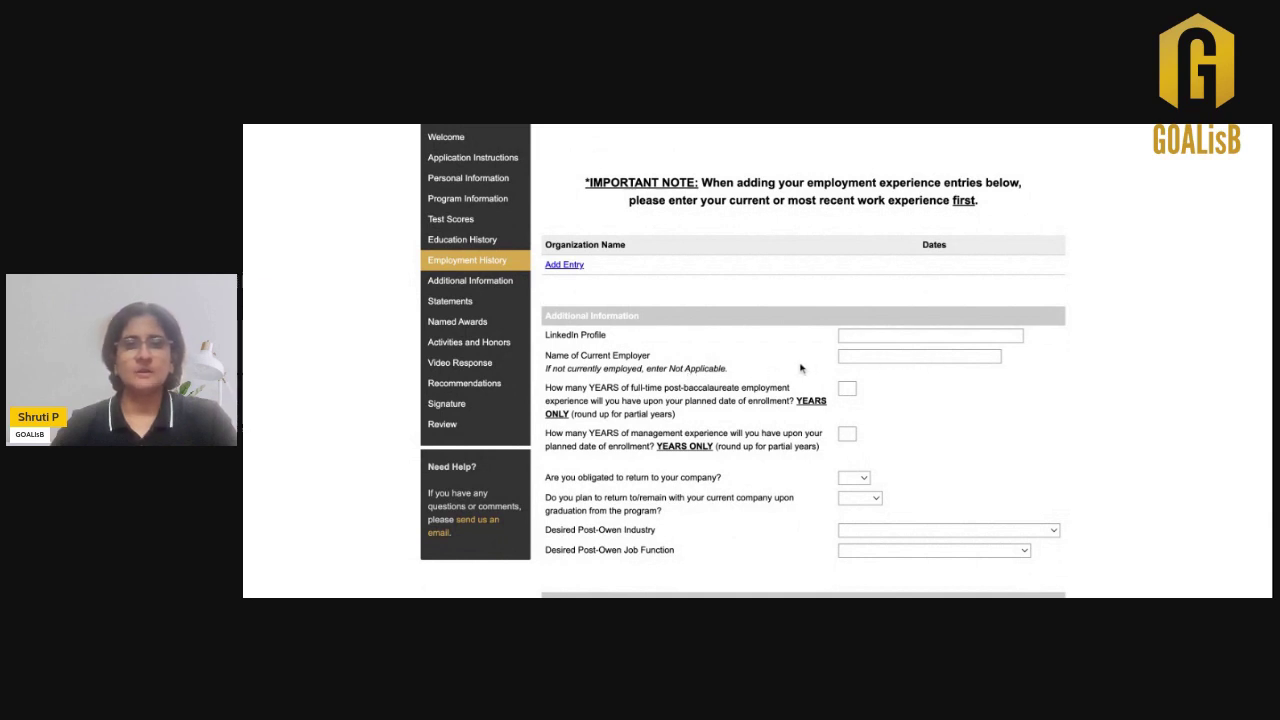
pyautogui.scroll(-1, 800, 368)
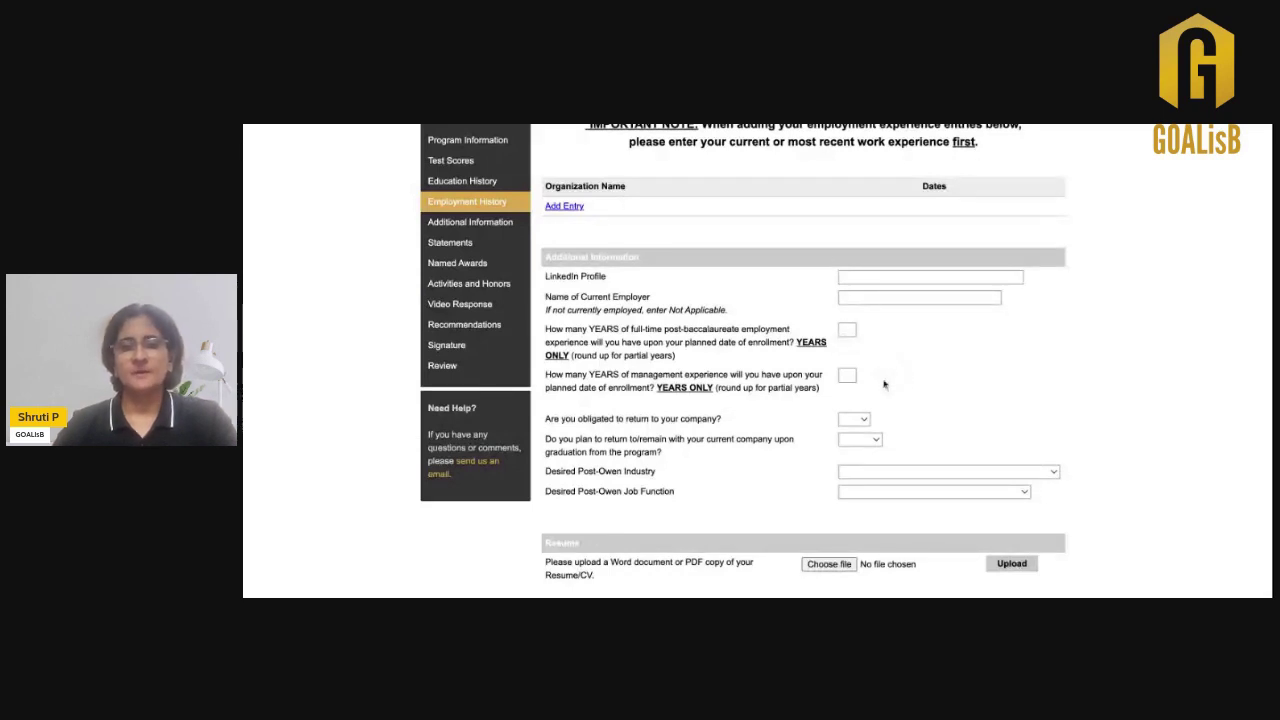
pyautogui.scroll(-1, 908, 380)
pyautogui.scroll(-2, 908, 380)
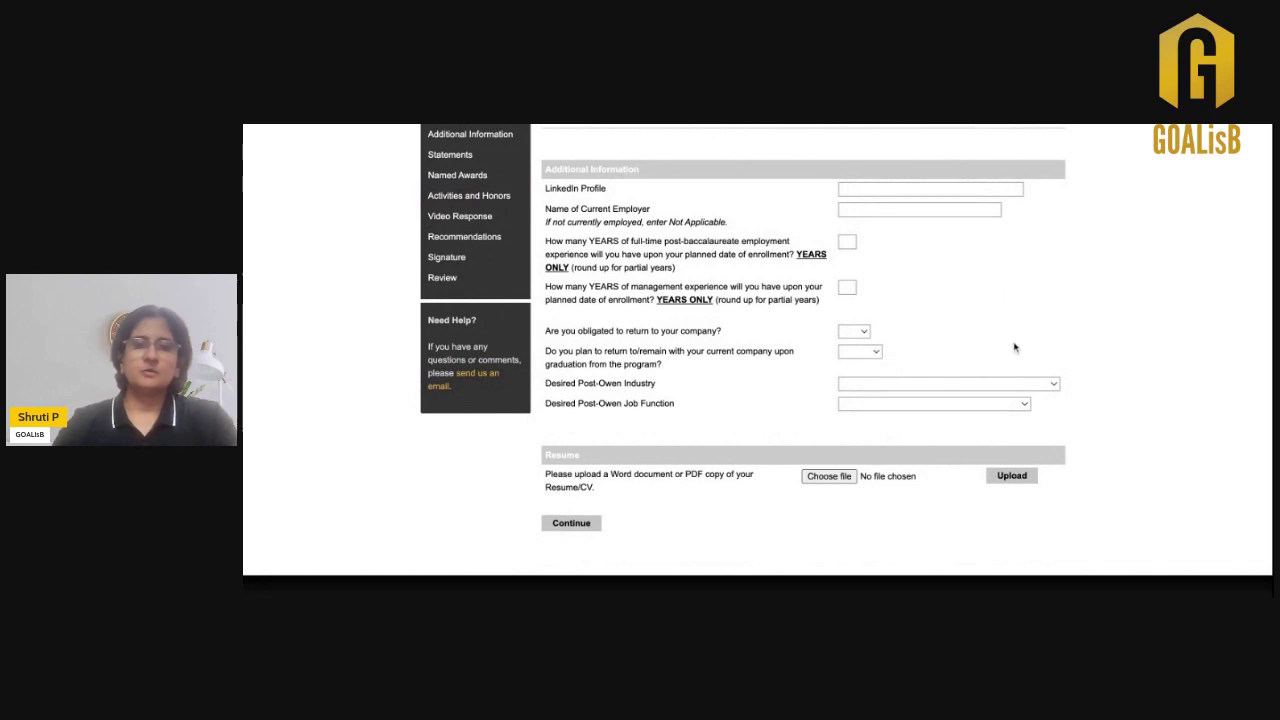
pyautogui.scroll(-1, 1014, 347)
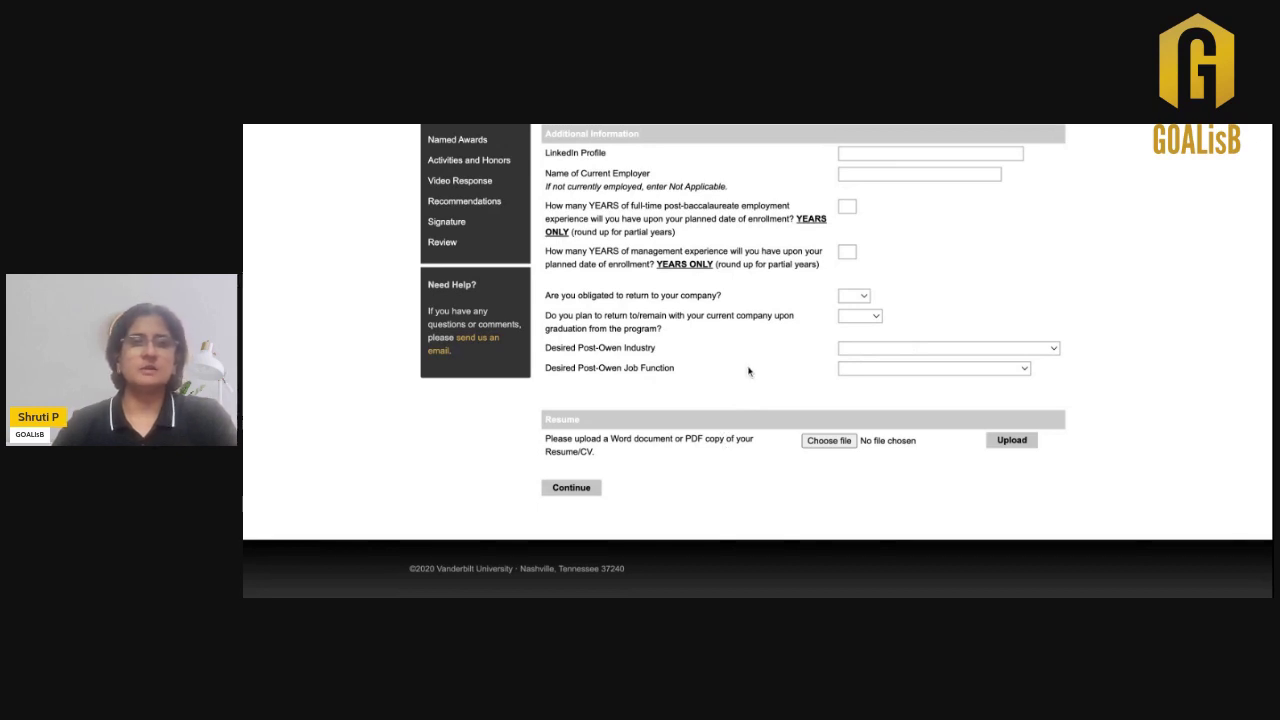
# Step: Go to the Additional Information section and read through the optional family information questions
pyautogui.scroll(3, 509, 235)
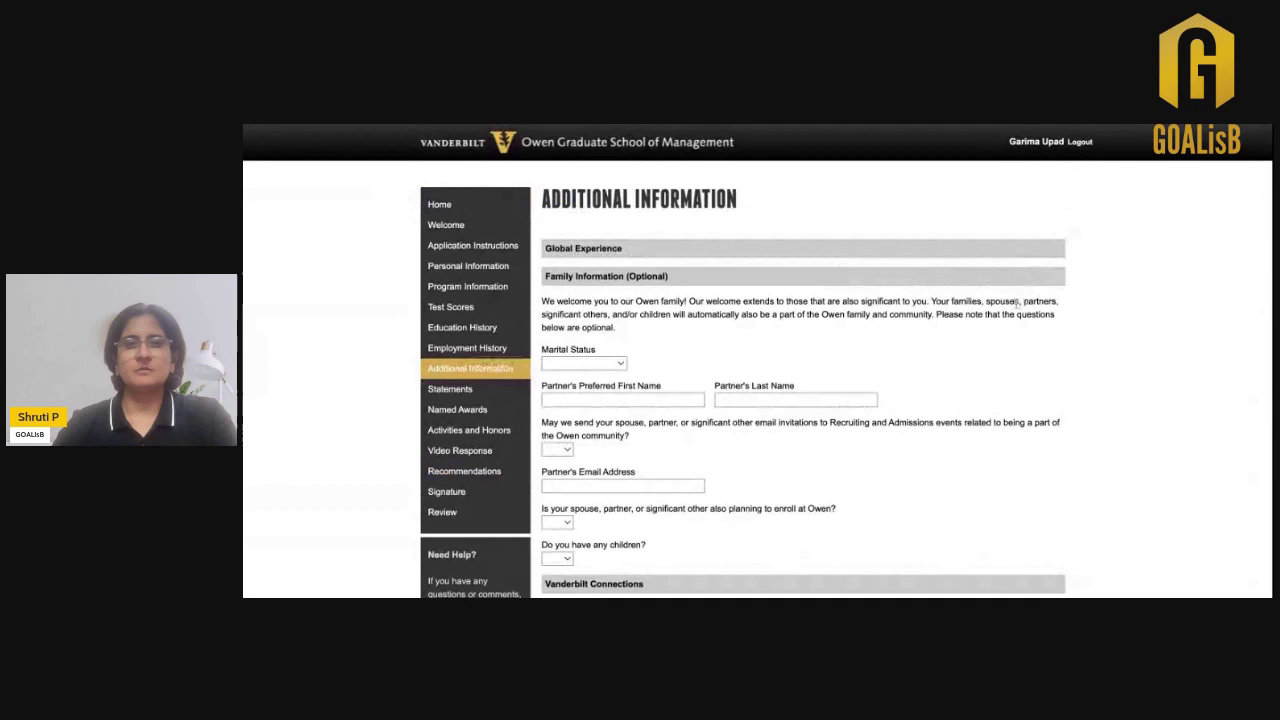
pyautogui.scroll(-1, 1015, 303)
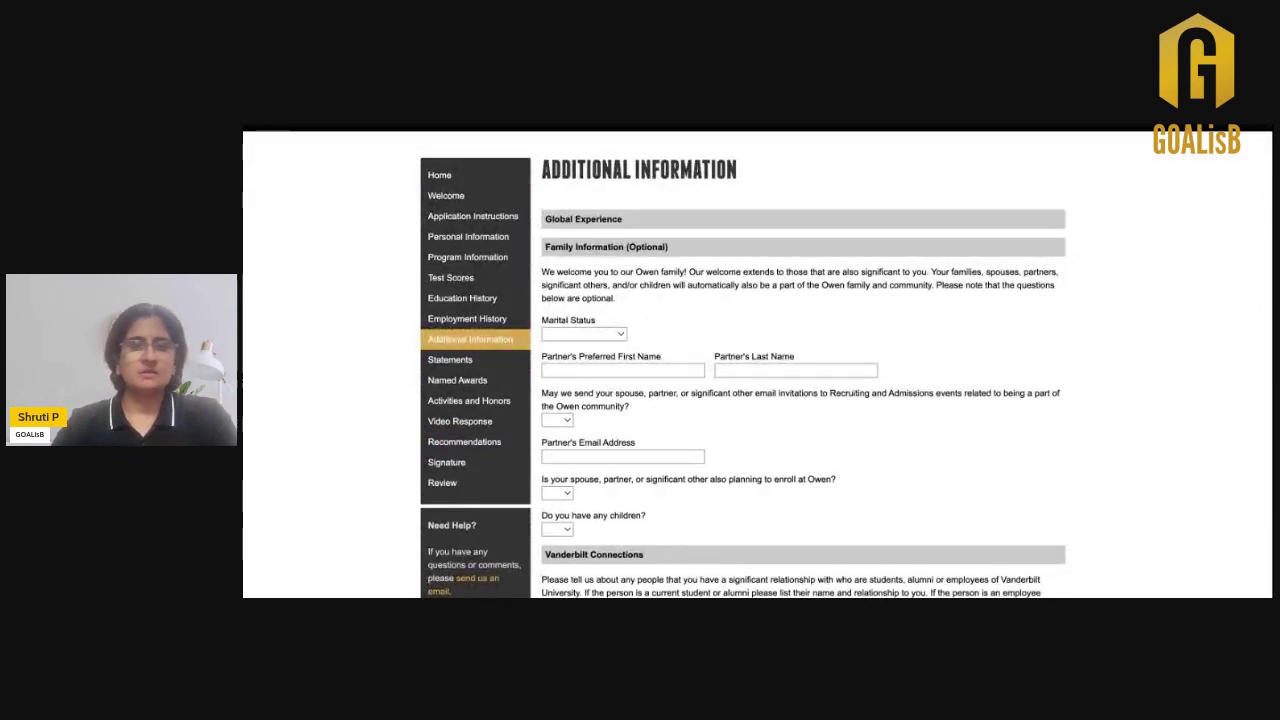
pyautogui.scroll(-2, 757, 360)
pyautogui.scroll(-2, 757, 360)
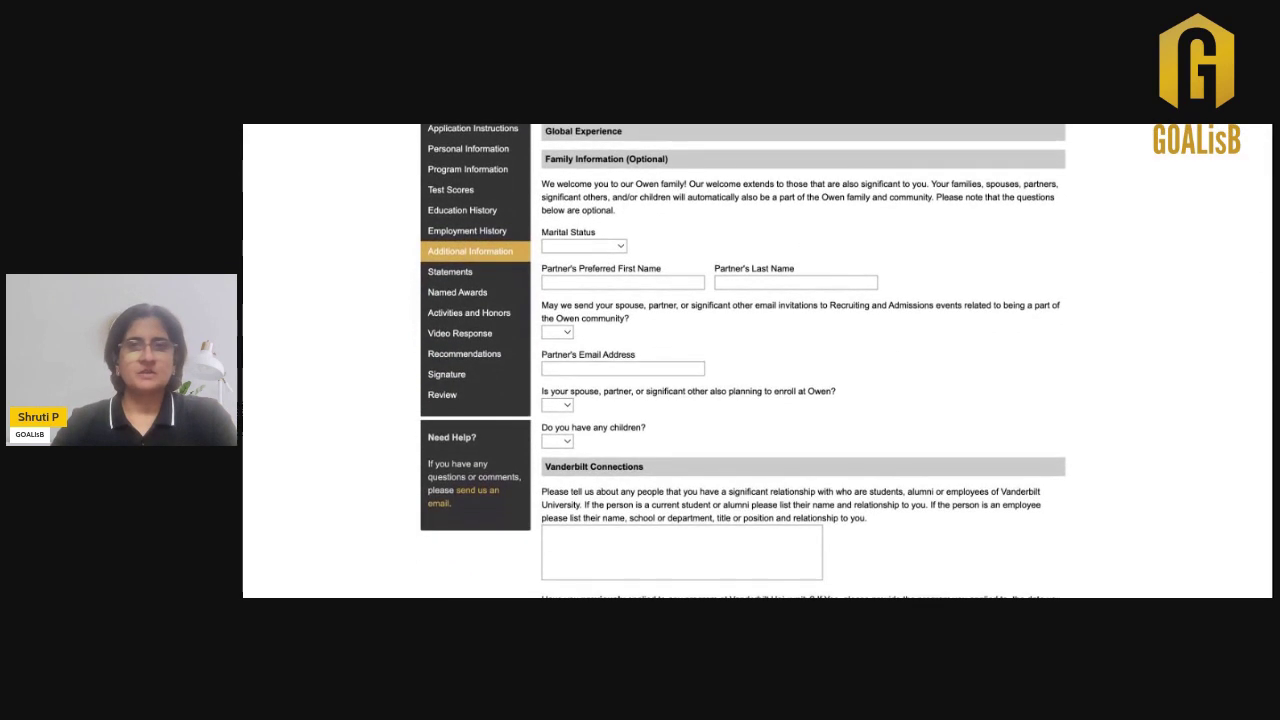
pyautogui.scroll(-1, 757, 360)
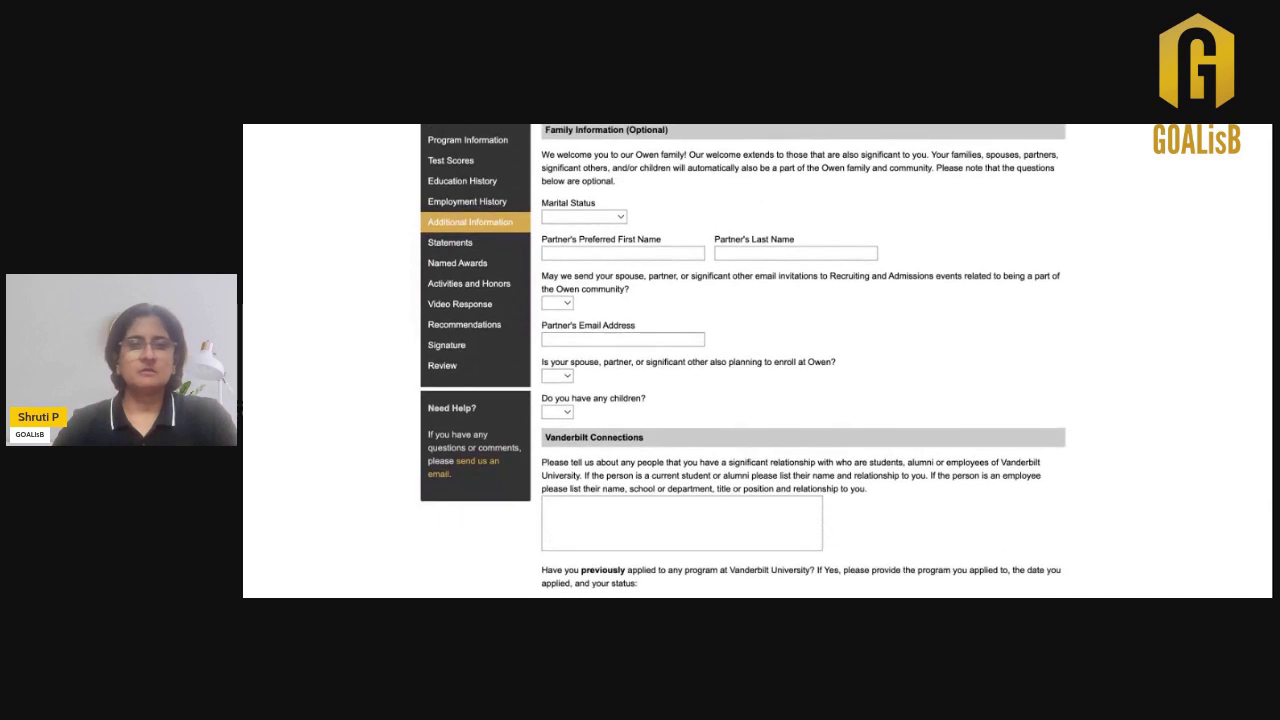
pyautogui.scroll(-3, 757, 360)
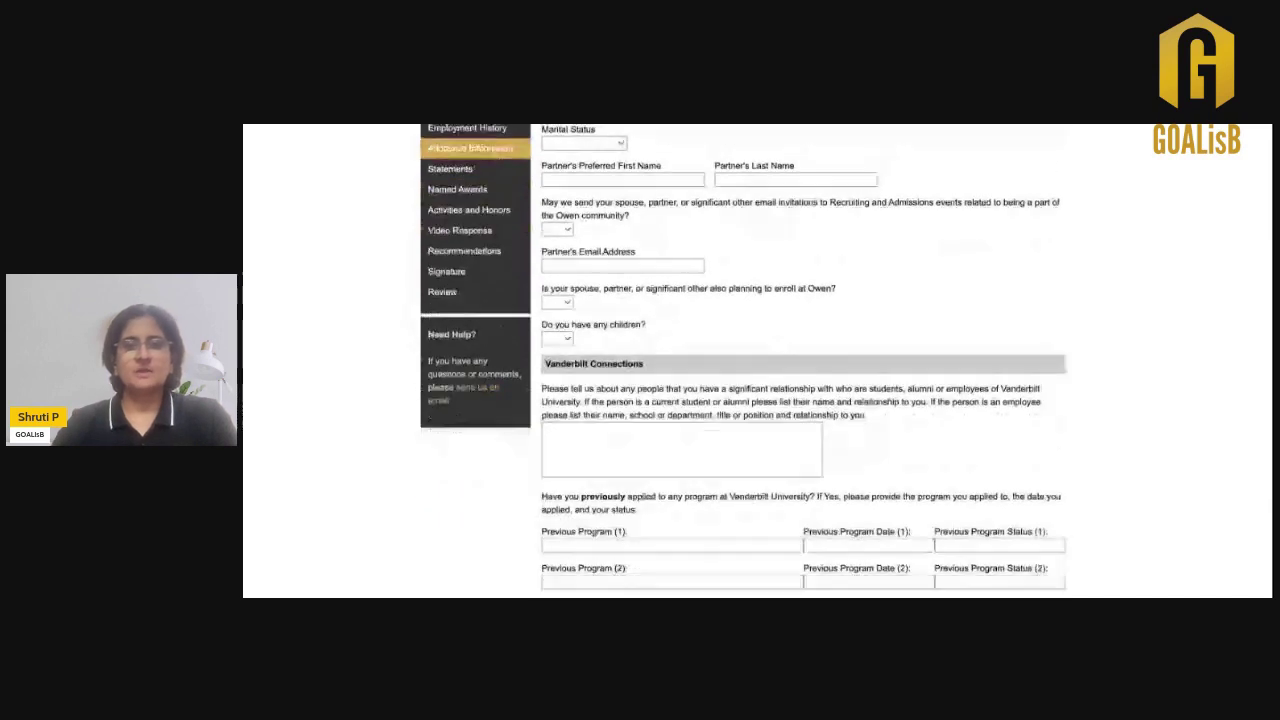
# Step: Examine the Vanderbilt Connections, Other Schools / Institutions and membership questions in the Additional Information section
pyautogui.scroll(-4, 757, 360)
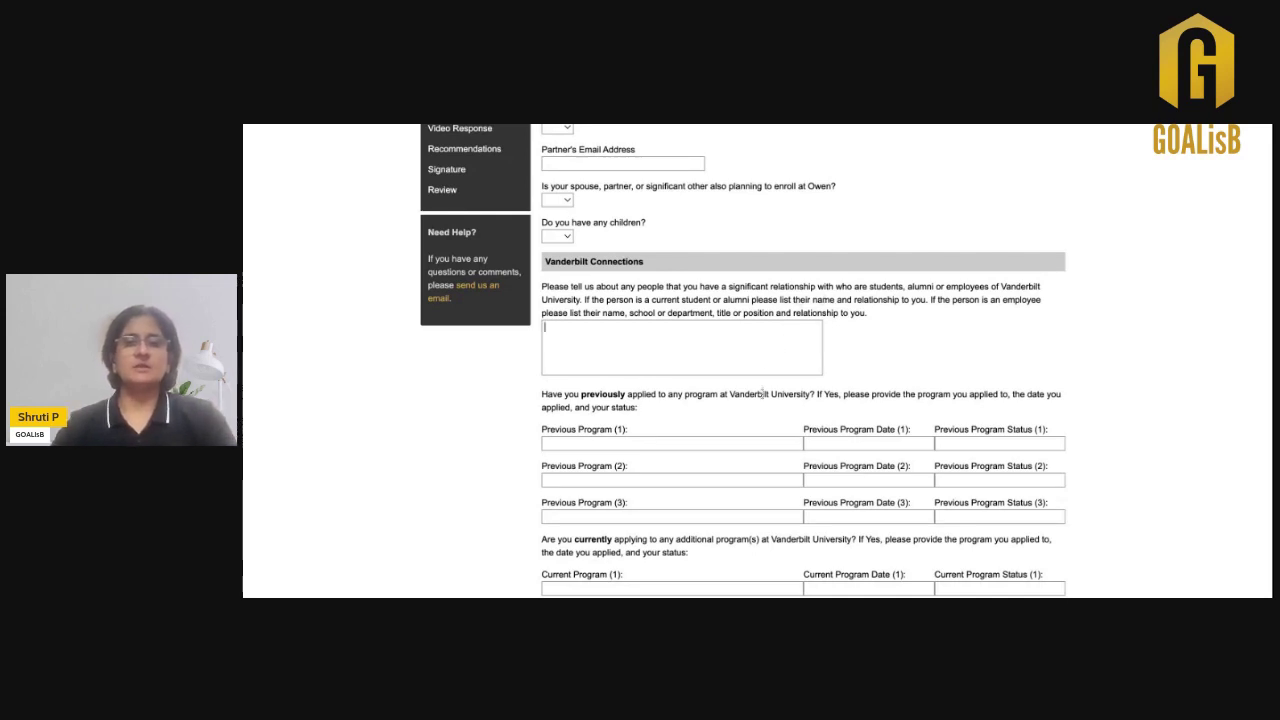
pyautogui.scroll(-2, 762, 394)
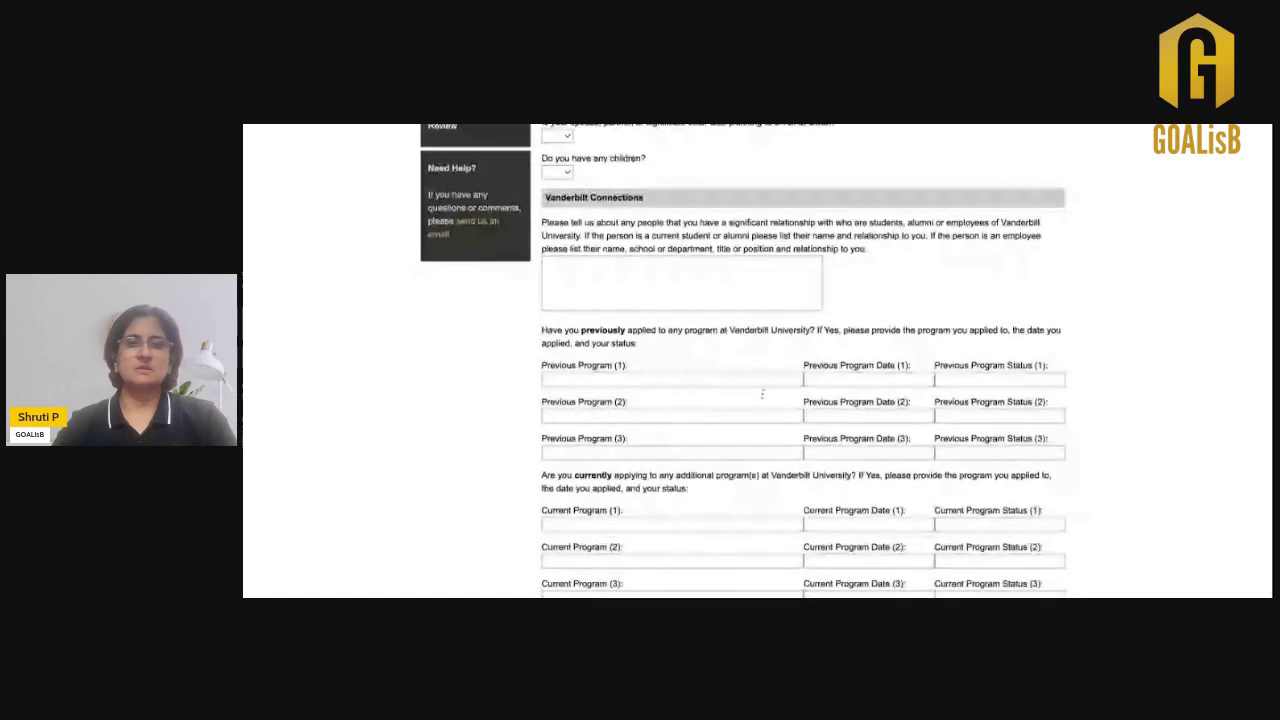
pyautogui.scroll(-4, 762, 394)
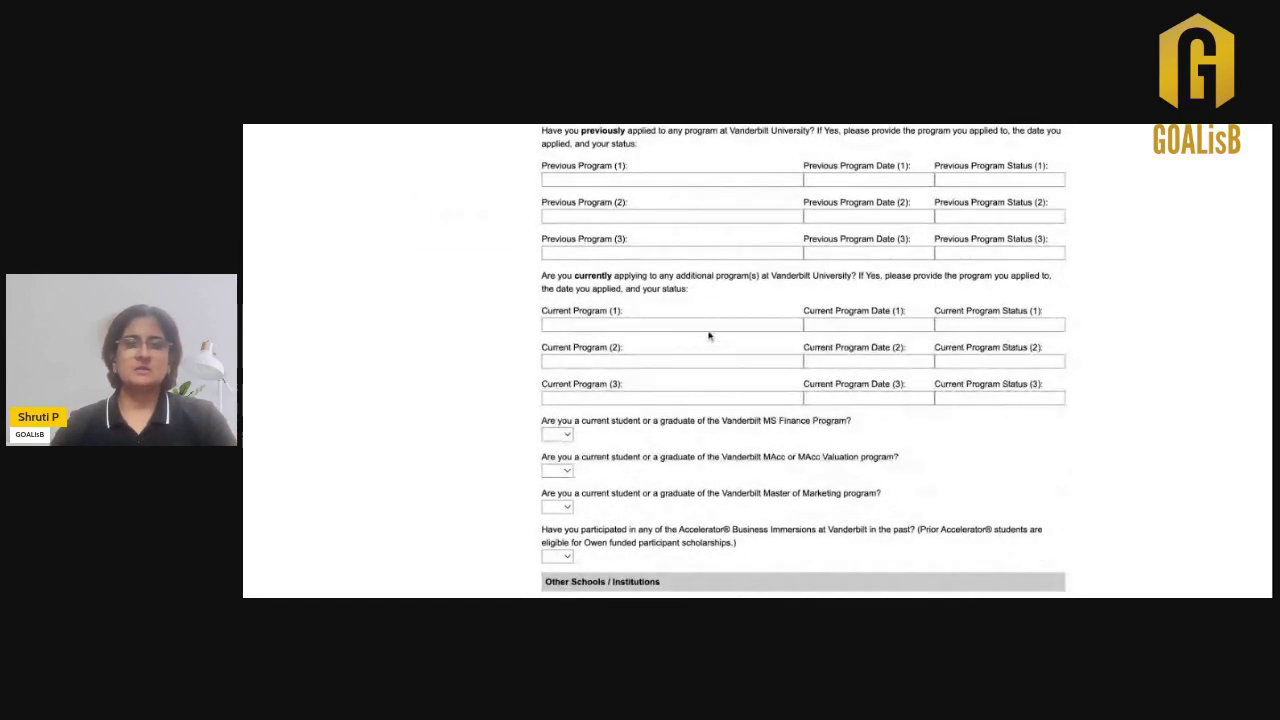
pyautogui.scroll(-3, 686, 288)
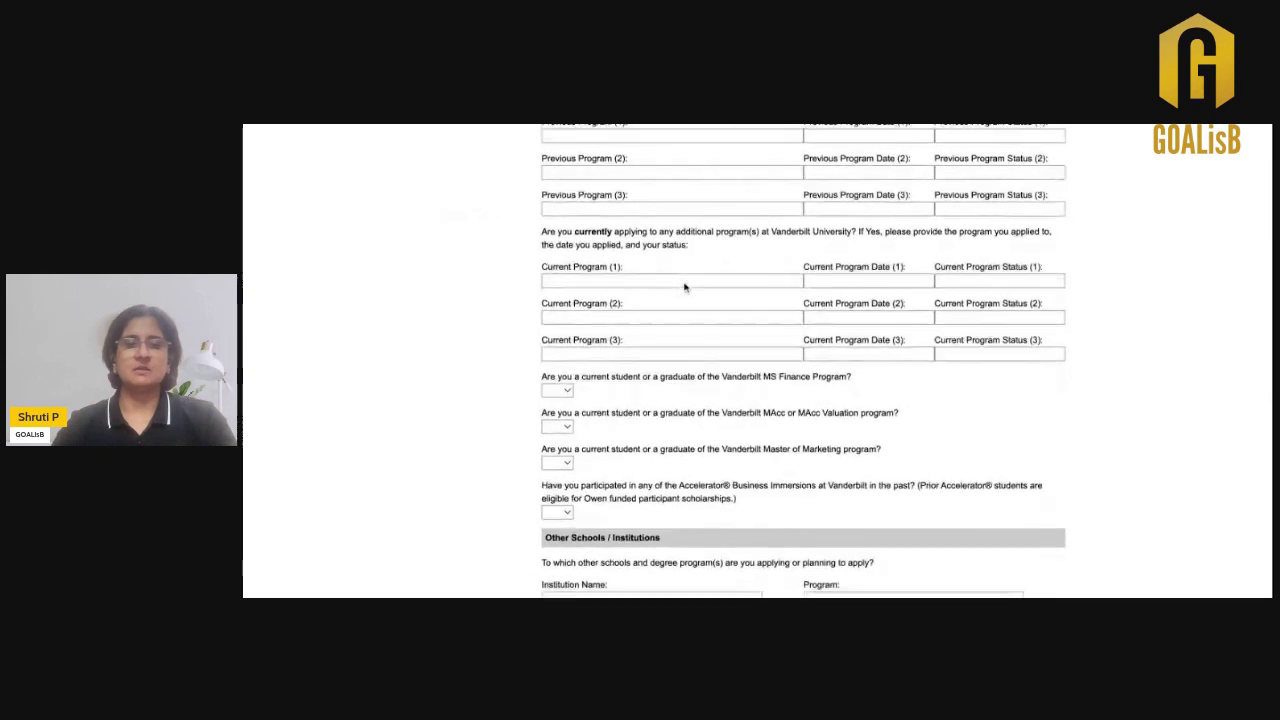
pyautogui.scroll(-3, 804, 360)
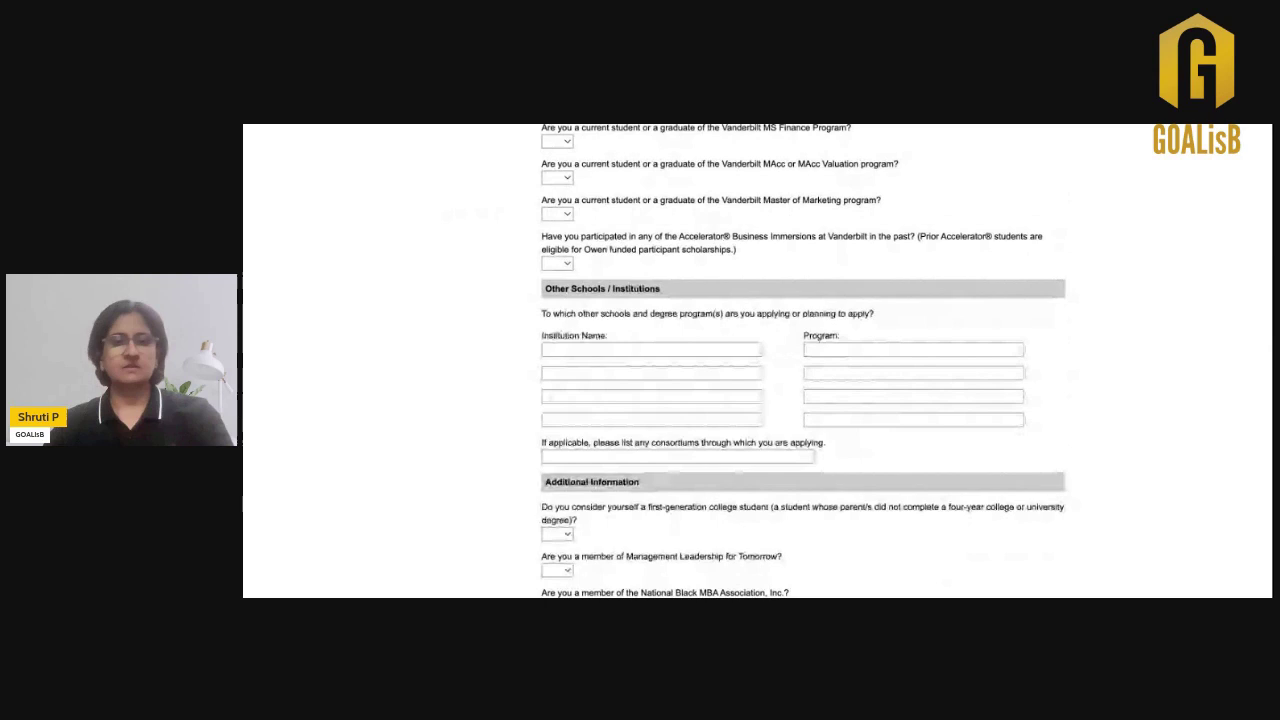
pyautogui.scroll(-2, 756, 361)
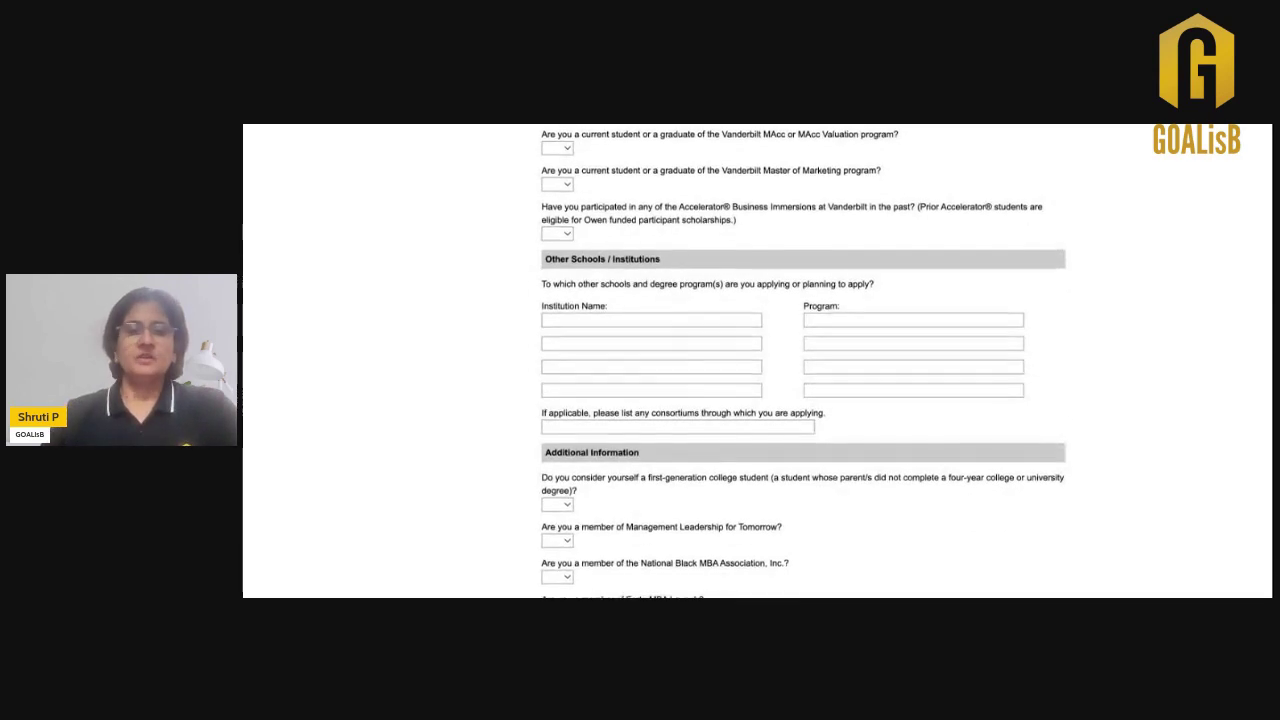
pyautogui.scroll(-2, 756, 361)
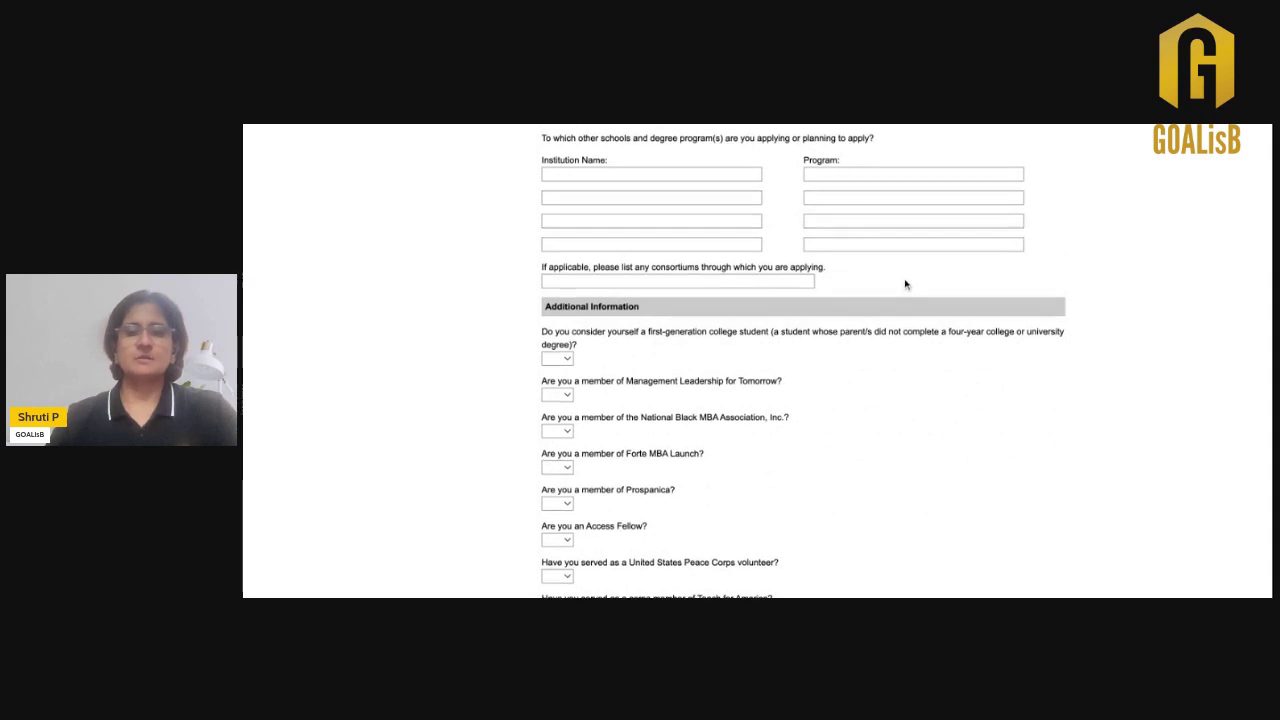
# Step: Go to the Statements section and read the required essay prompts and the optional explanatory statement, interesting fact and headshot items
pyautogui.scroll(1, 905, 284)
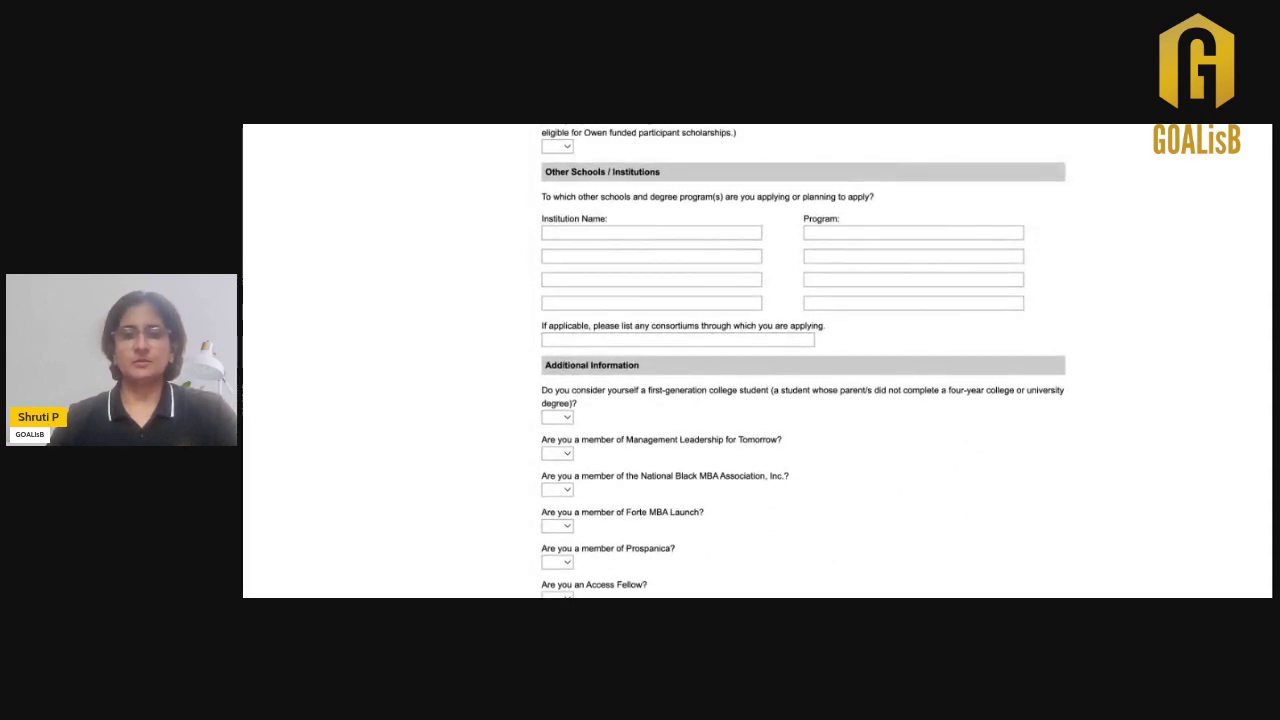
pyautogui.scroll(4, 802, 361)
pyautogui.scroll(3, 805, 361)
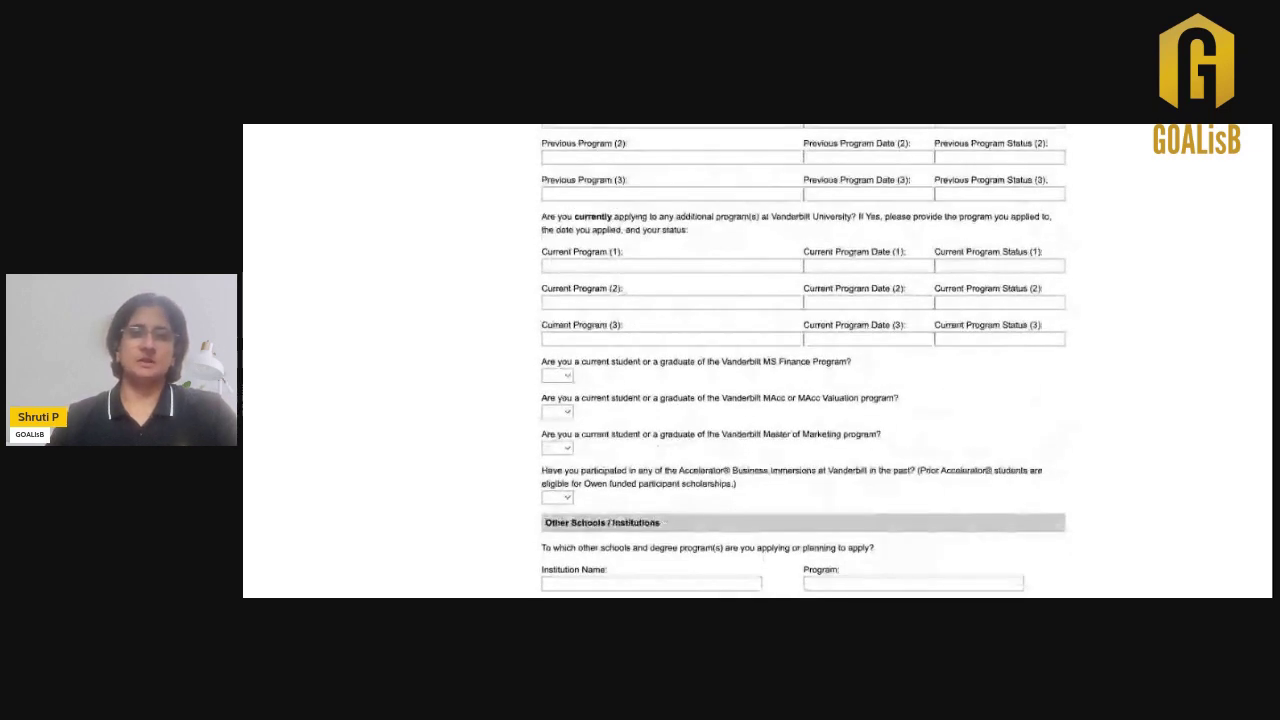
pyautogui.scroll(8, 805, 361)
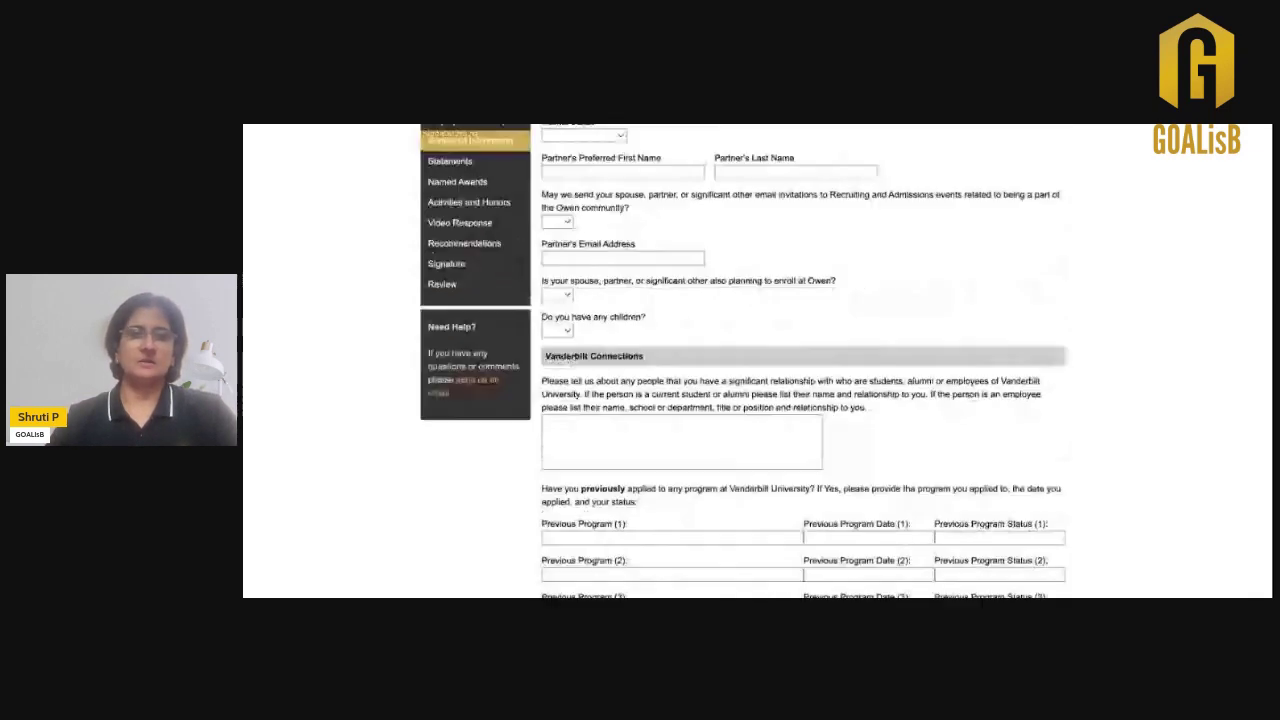
pyautogui.scroll(3, 673, 286)
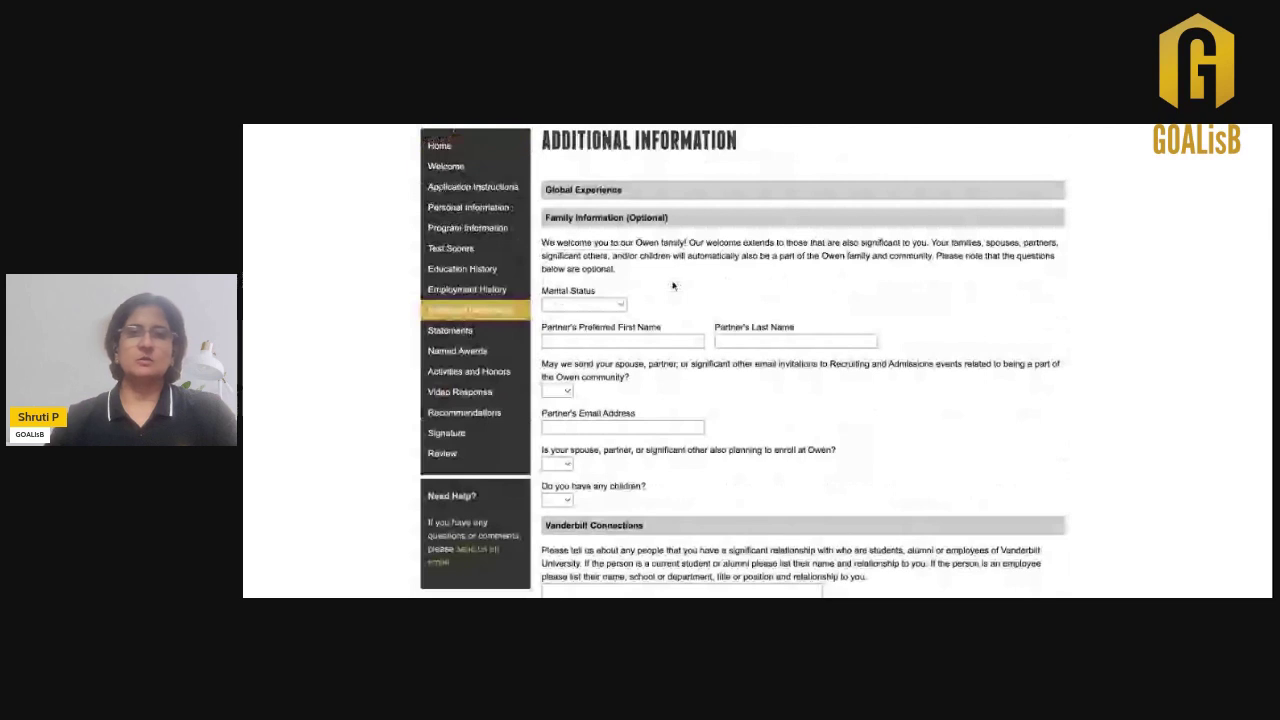
pyautogui.click(440, 332)
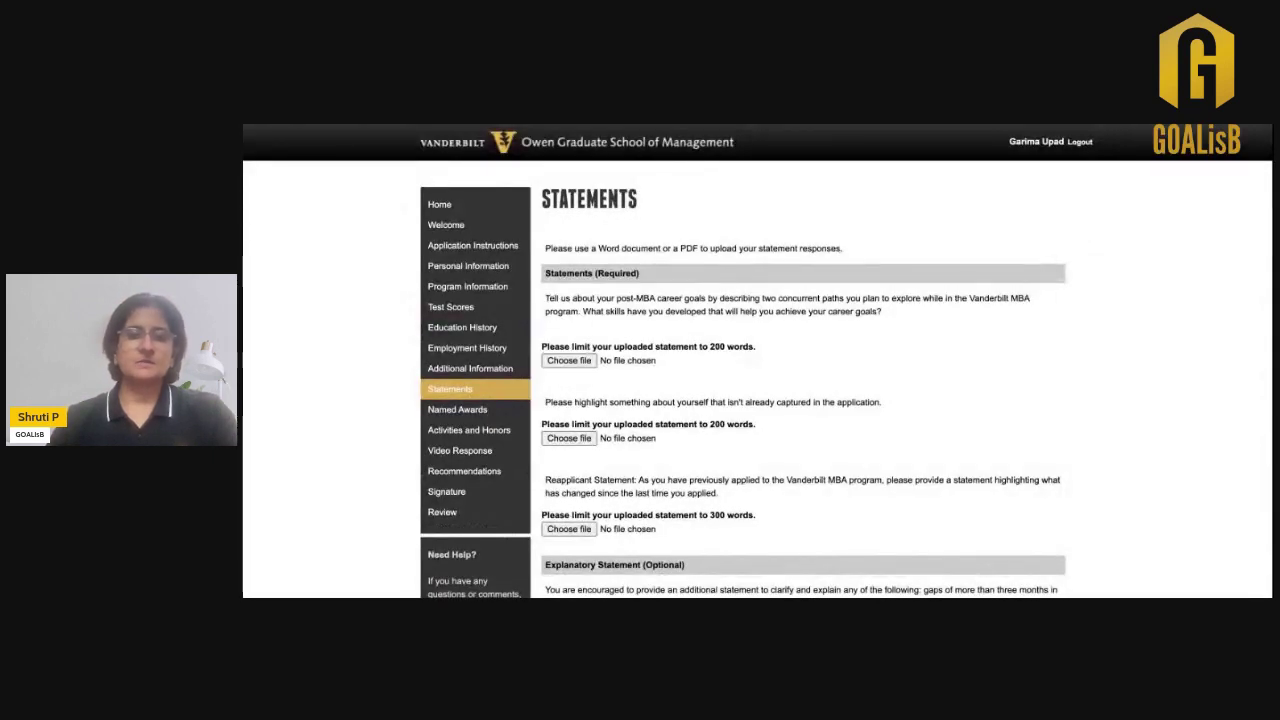
pyautogui.scroll(-1, 757, 361)
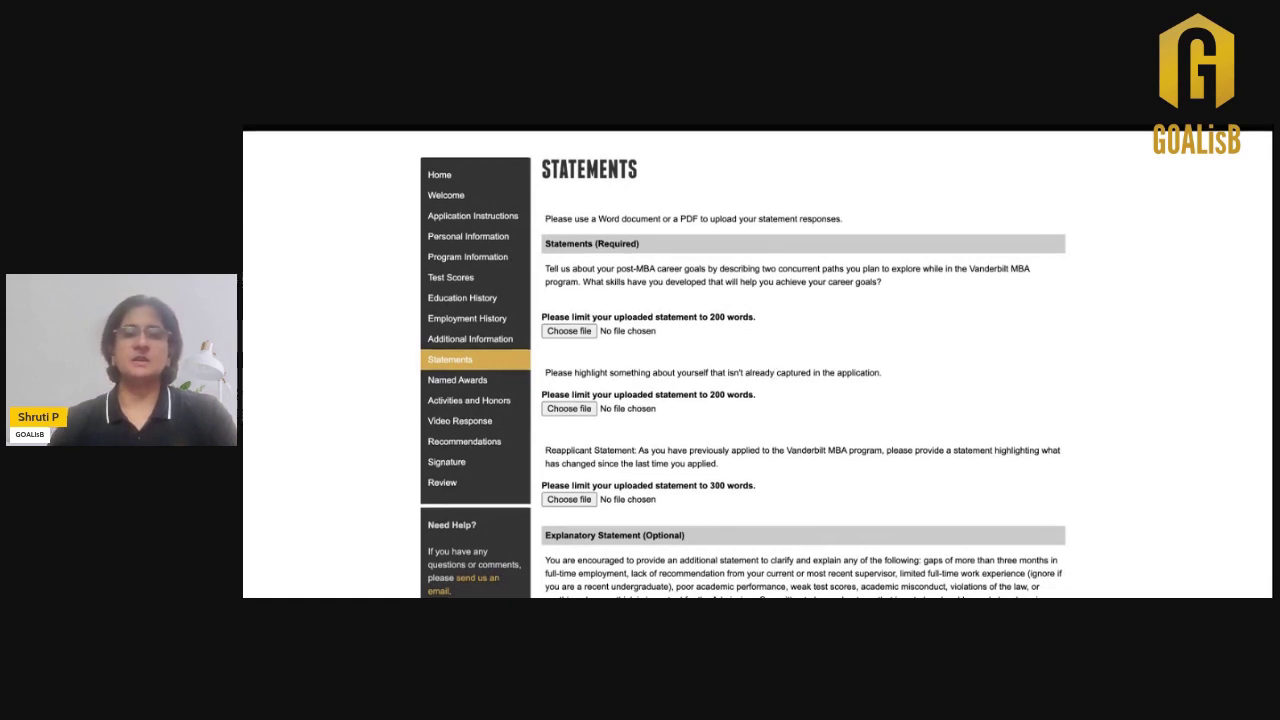
pyautogui.scroll(-2, 493, 238)
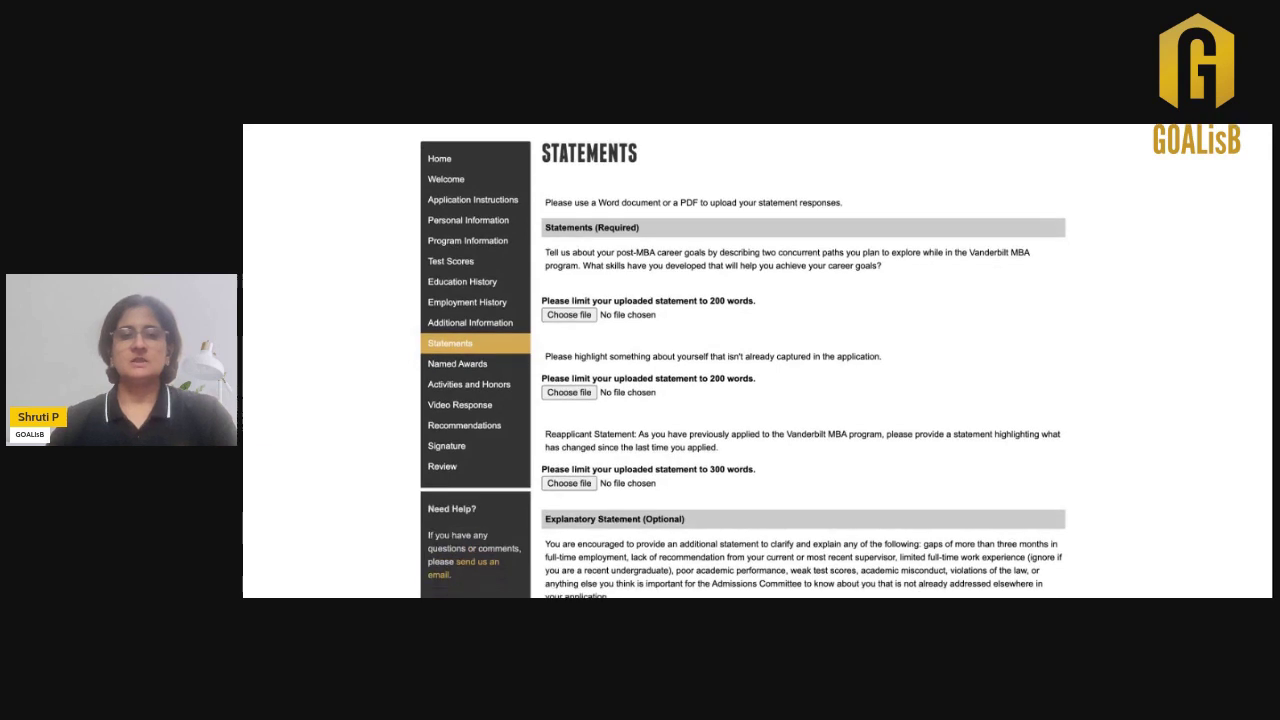
pyautogui.scroll(-4, 494, 238)
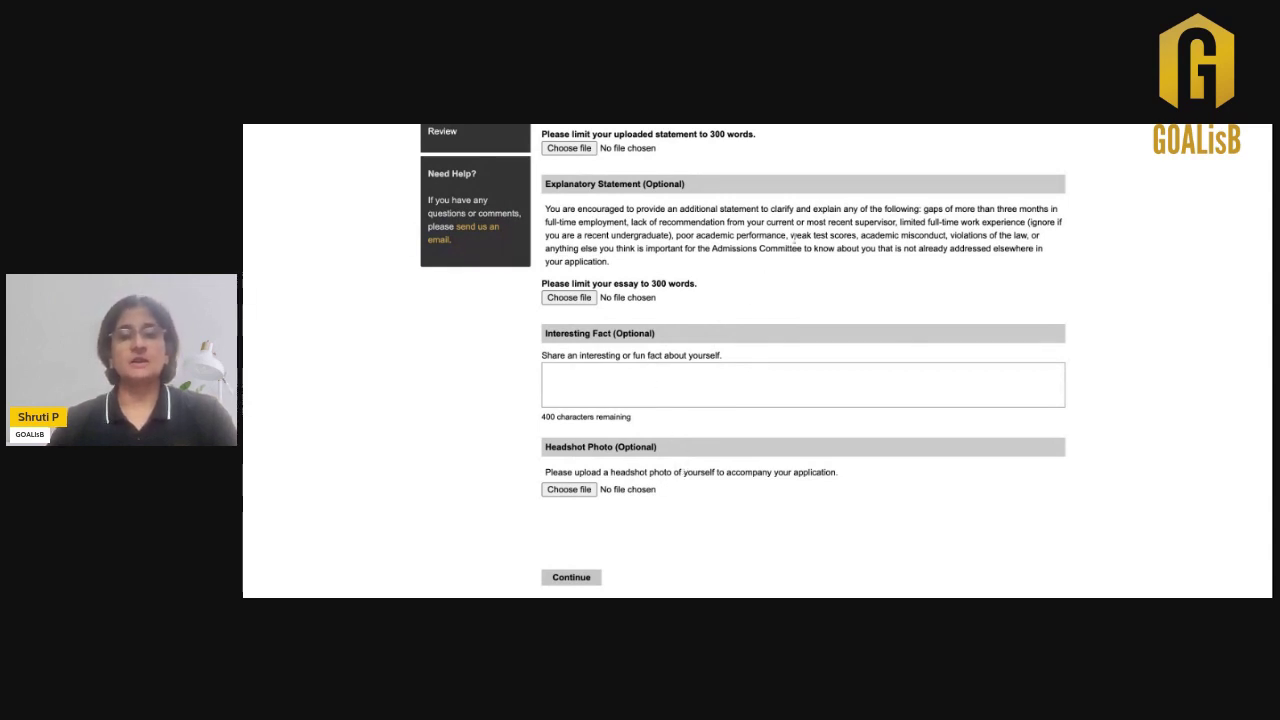
# Step: Go to the Named Awards section and read the scholarship opportunities and the Dean's Scholar and OneOwen Essentials Award prompt
pyautogui.scroll(2, 793, 238)
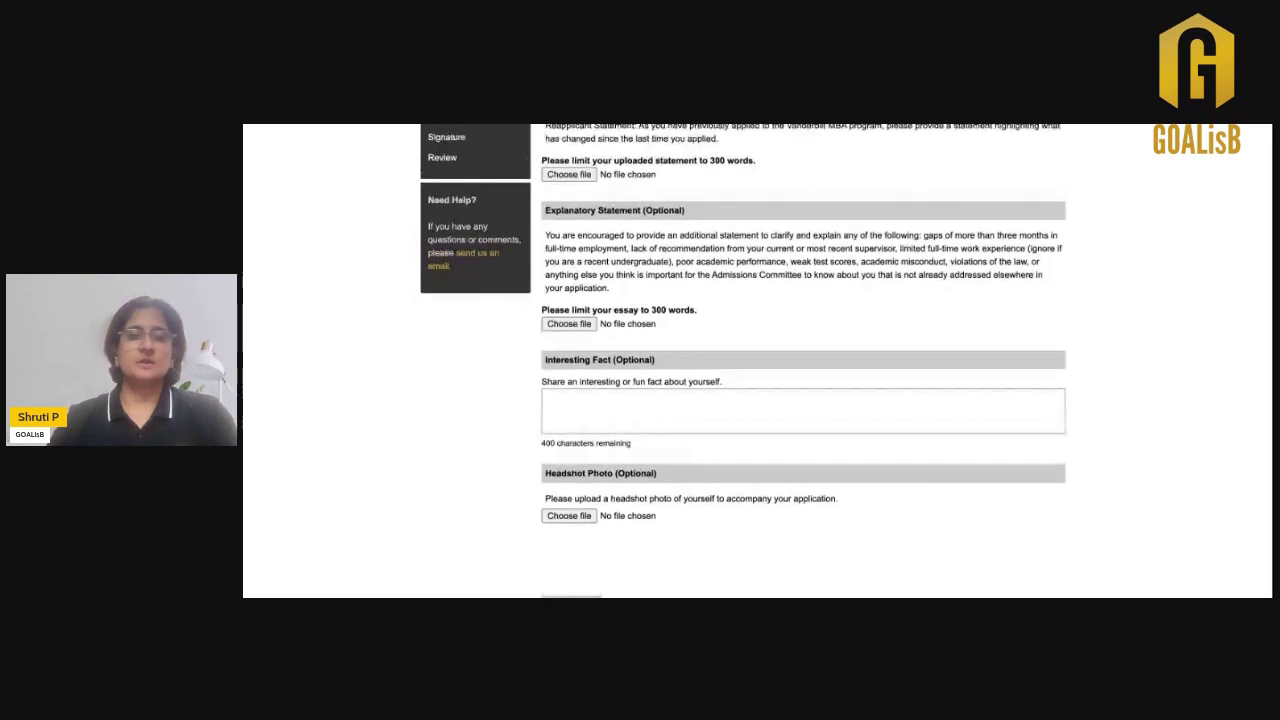
pyautogui.scroll(3, 793, 360)
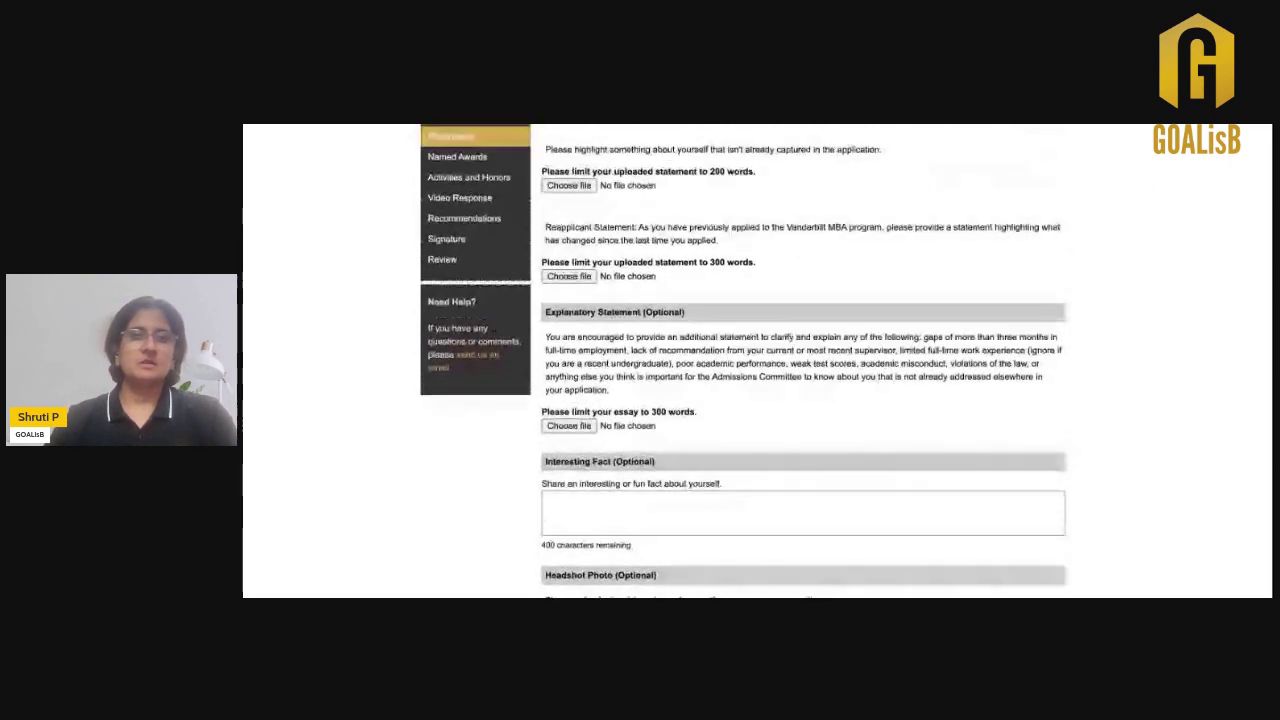
pyautogui.scroll(1, 470, 240)
pyautogui.click(457, 233)
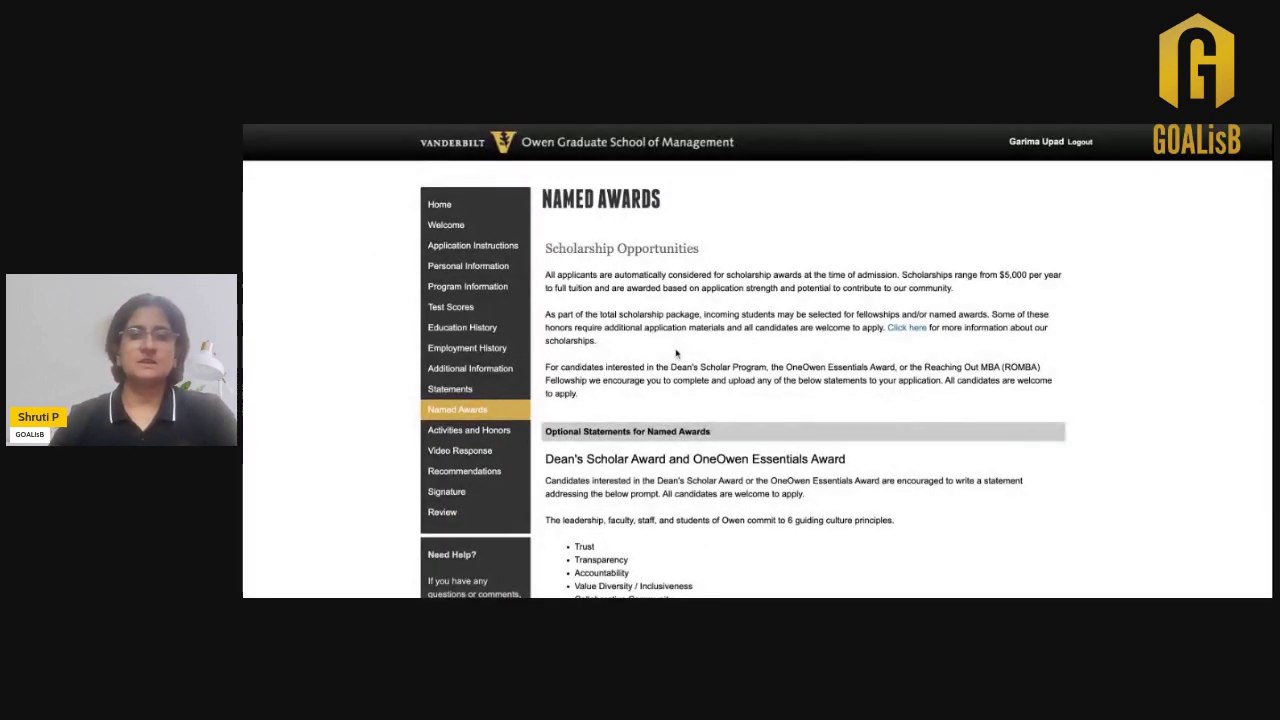
pyautogui.scroll(-2, 676, 353)
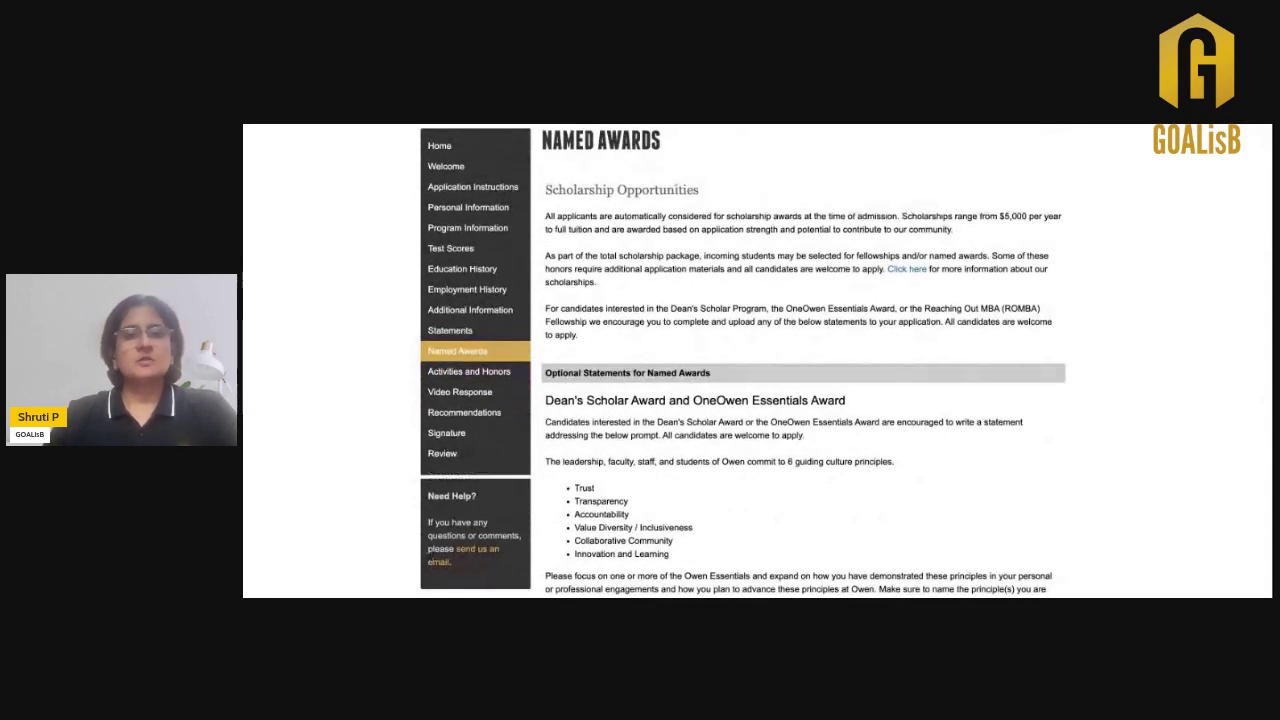
pyautogui.scroll(-1, 743, 360)
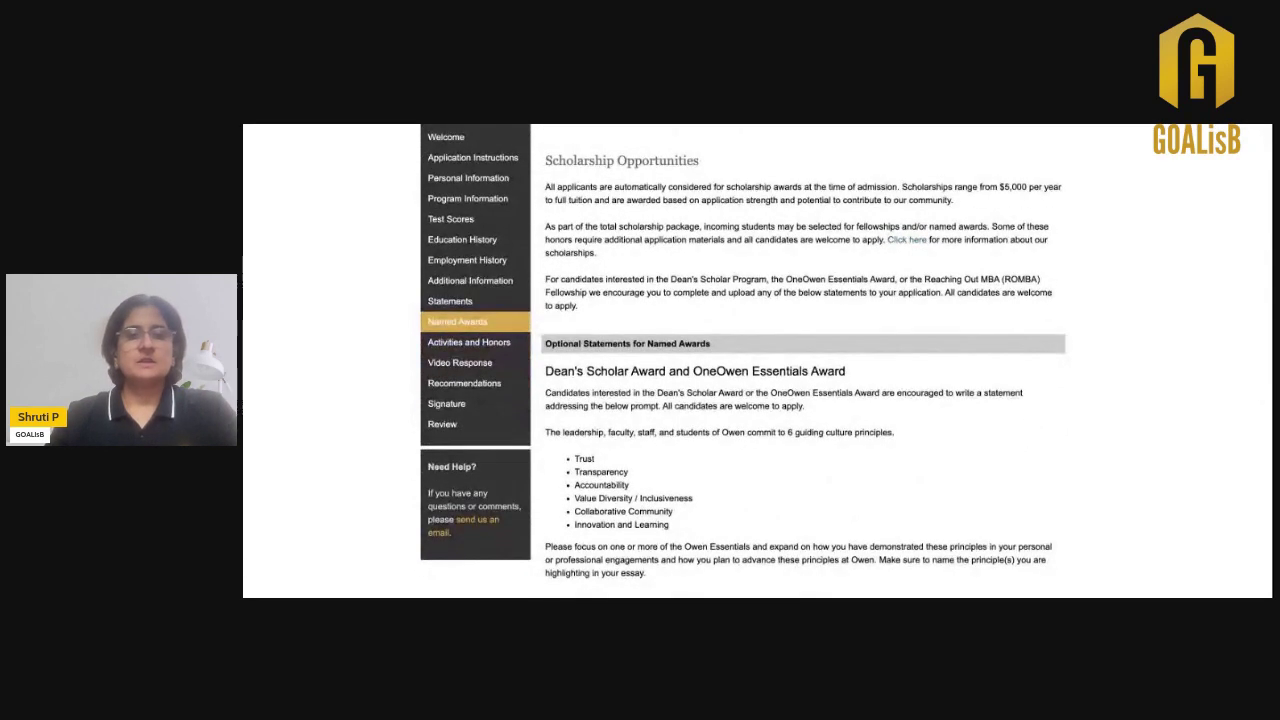
pyautogui.scroll(-4, 744, 360)
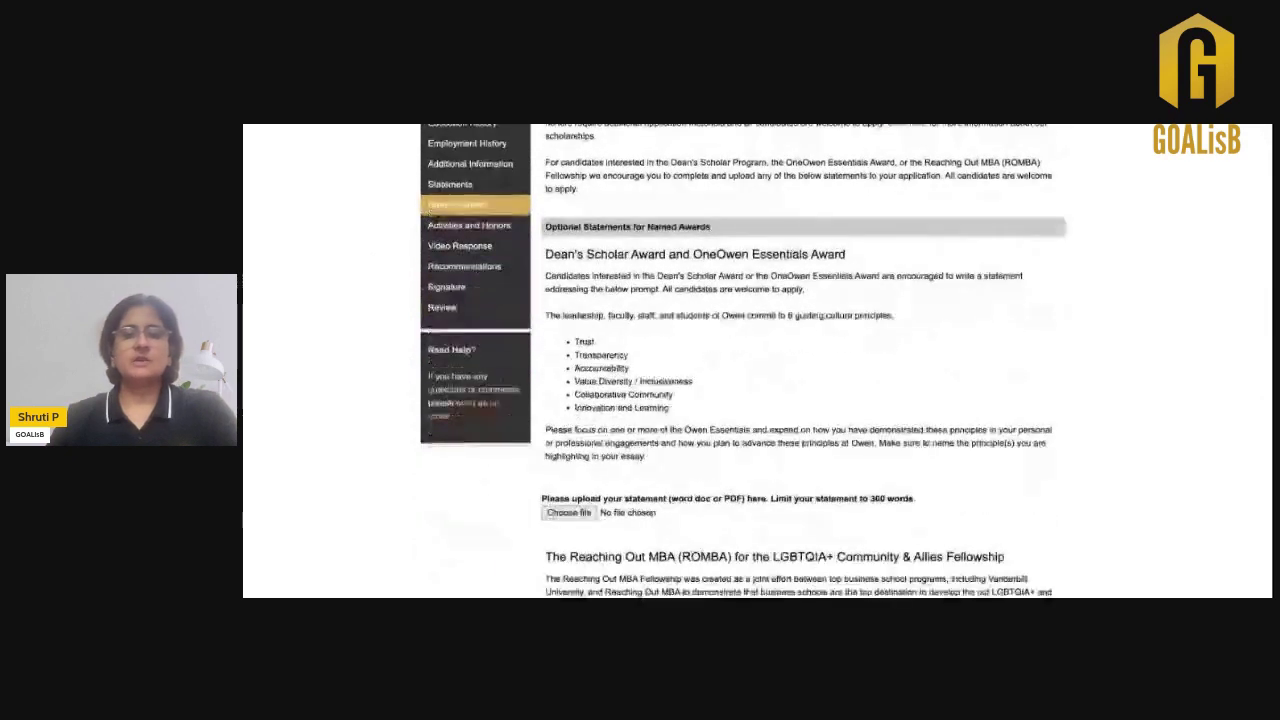
pyautogui.scroll(-2, 744, 360)
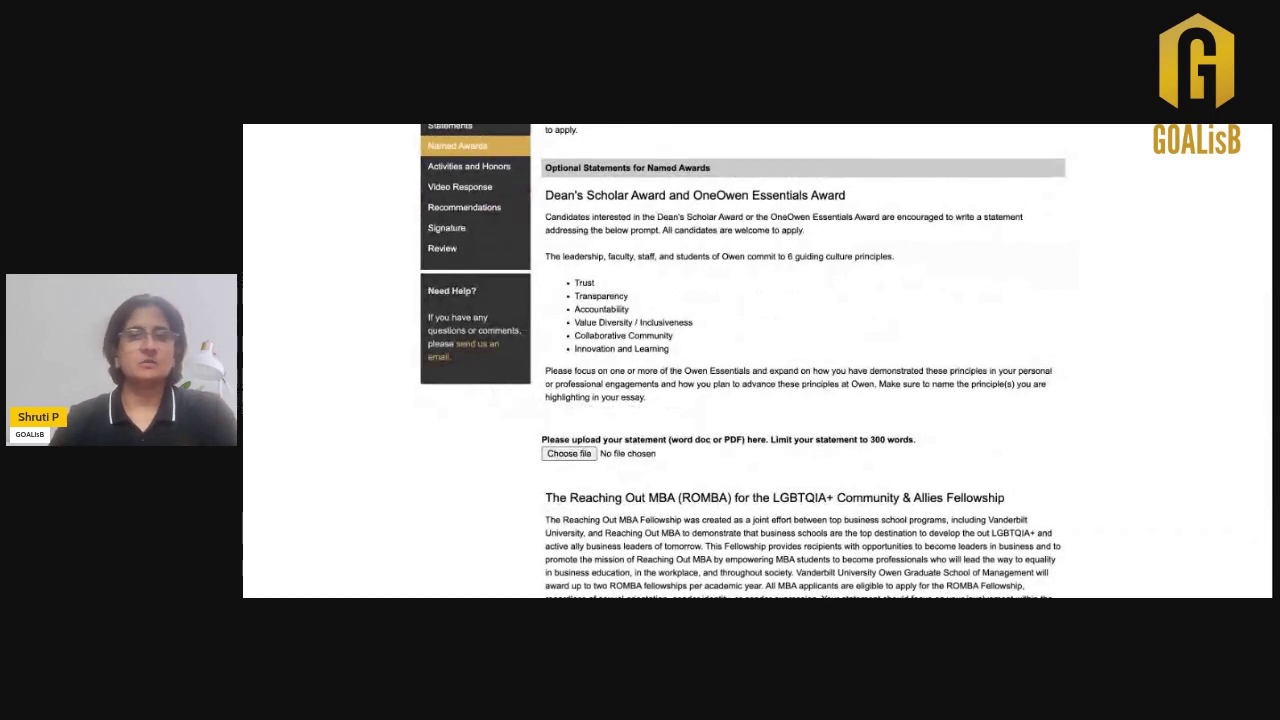
pyautogui.scroll(-1, 757, 360)
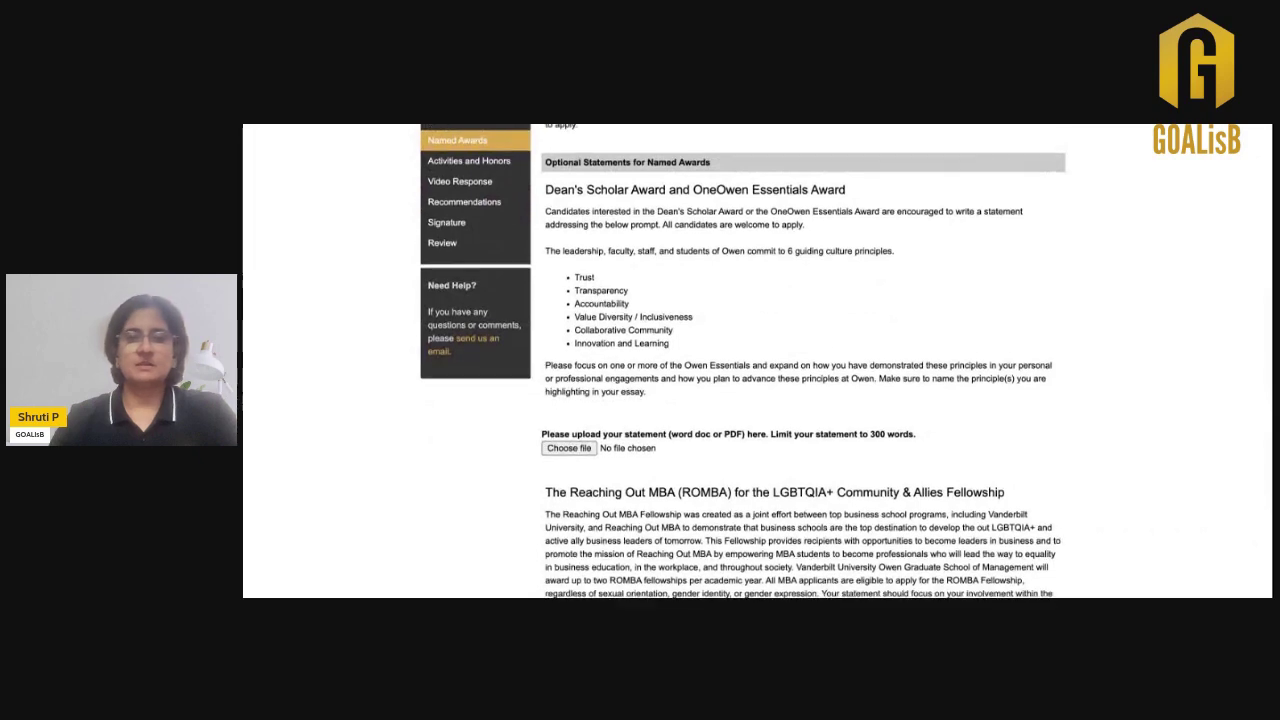
# Step: Read the Reaching Out MBA (ROMBA) Fellowship description and its statement upload requirements
pyautogui.scroll(-3, 757, 360)
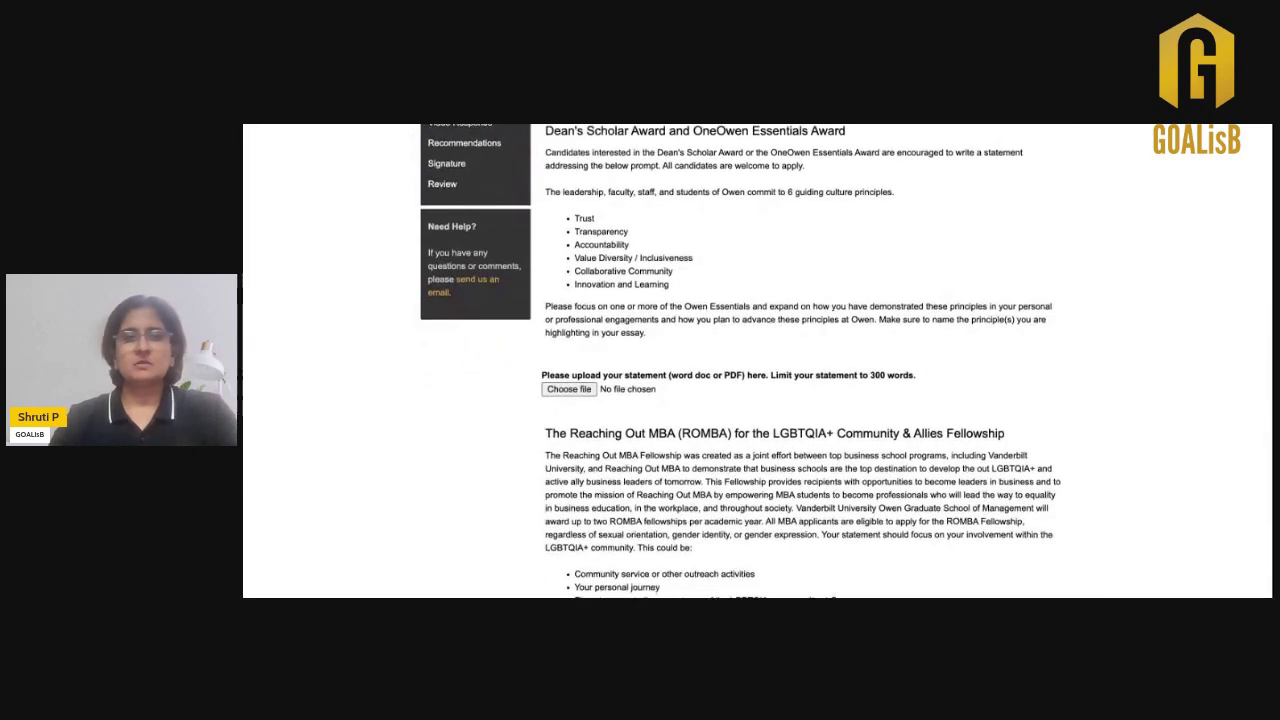
pyautogui.scroll(-4, 757, 360)
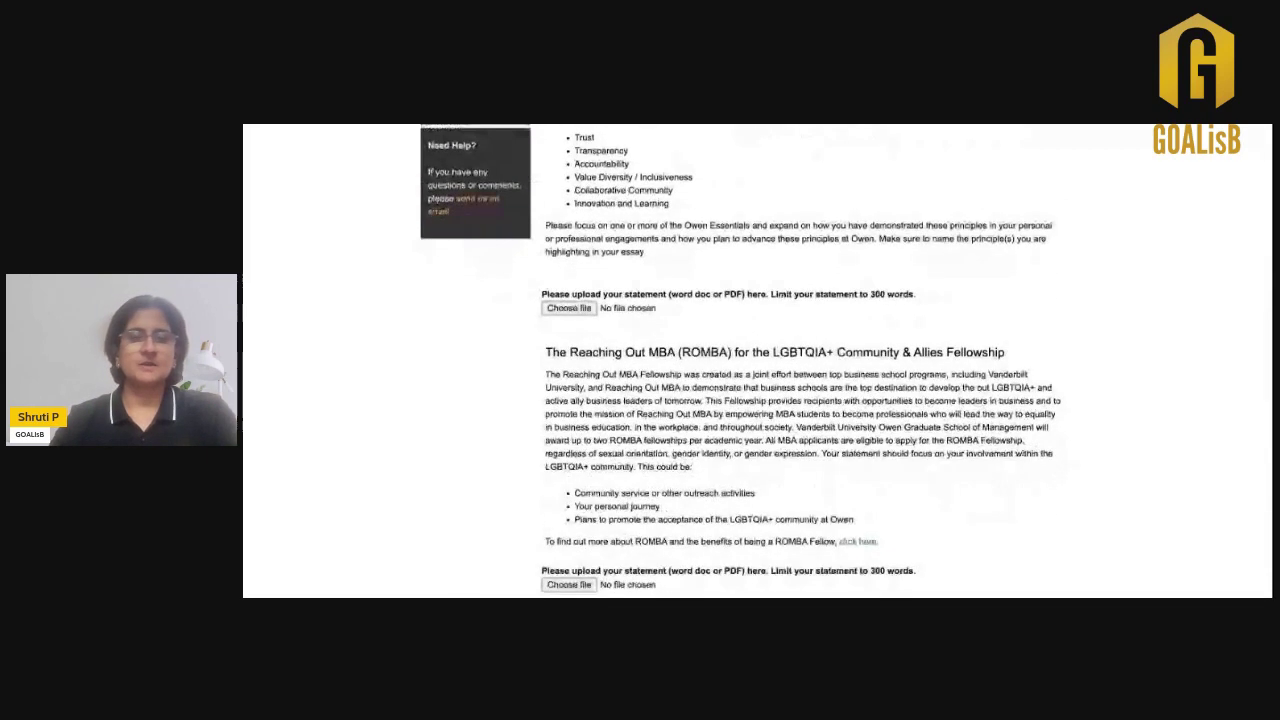
pyautogui.scroll(-3, 757, 360)
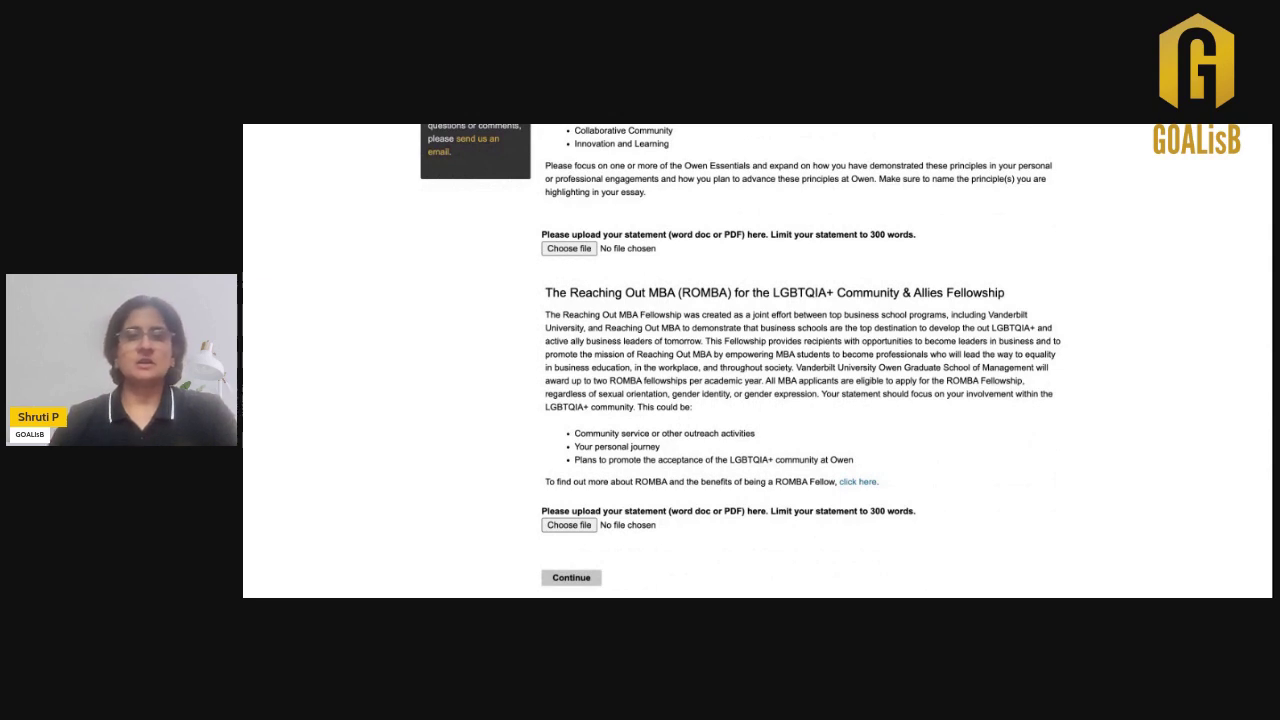
pyautogui.scroll(-2, 652, 360)
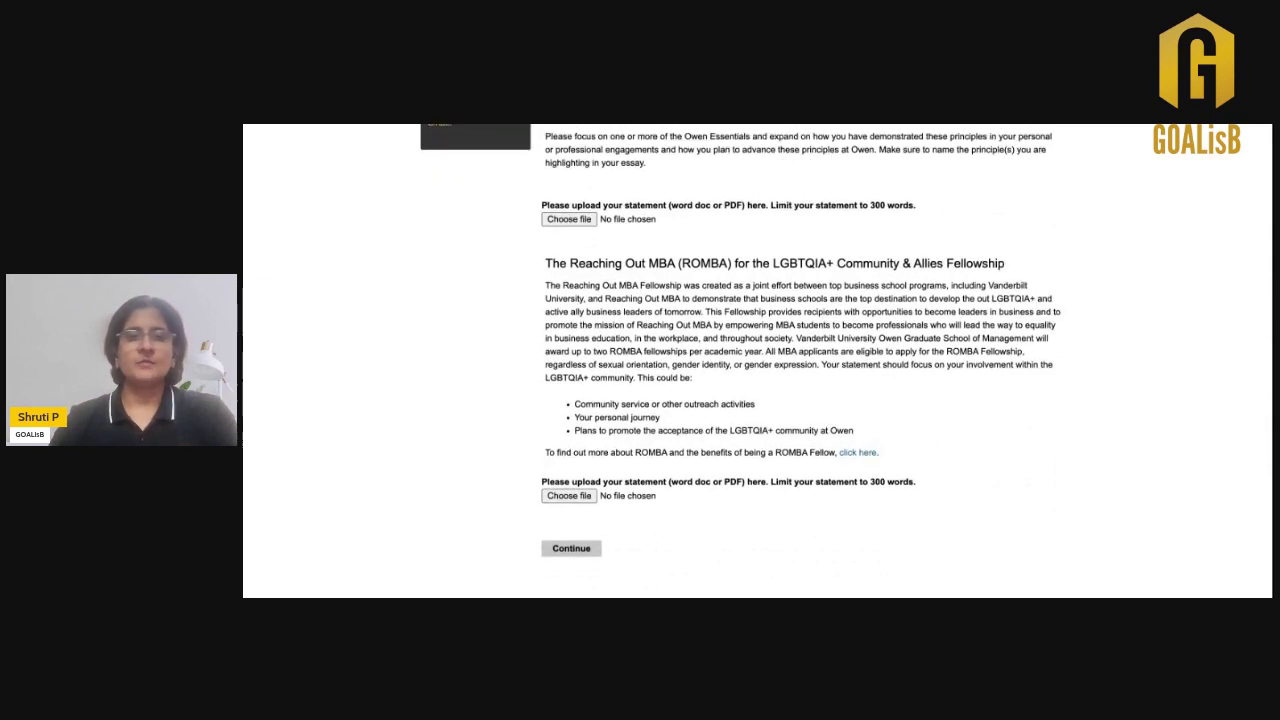
# Step: Go to the Activities and Honors section of the application
pyautogui.scroll(5, 652, 360)
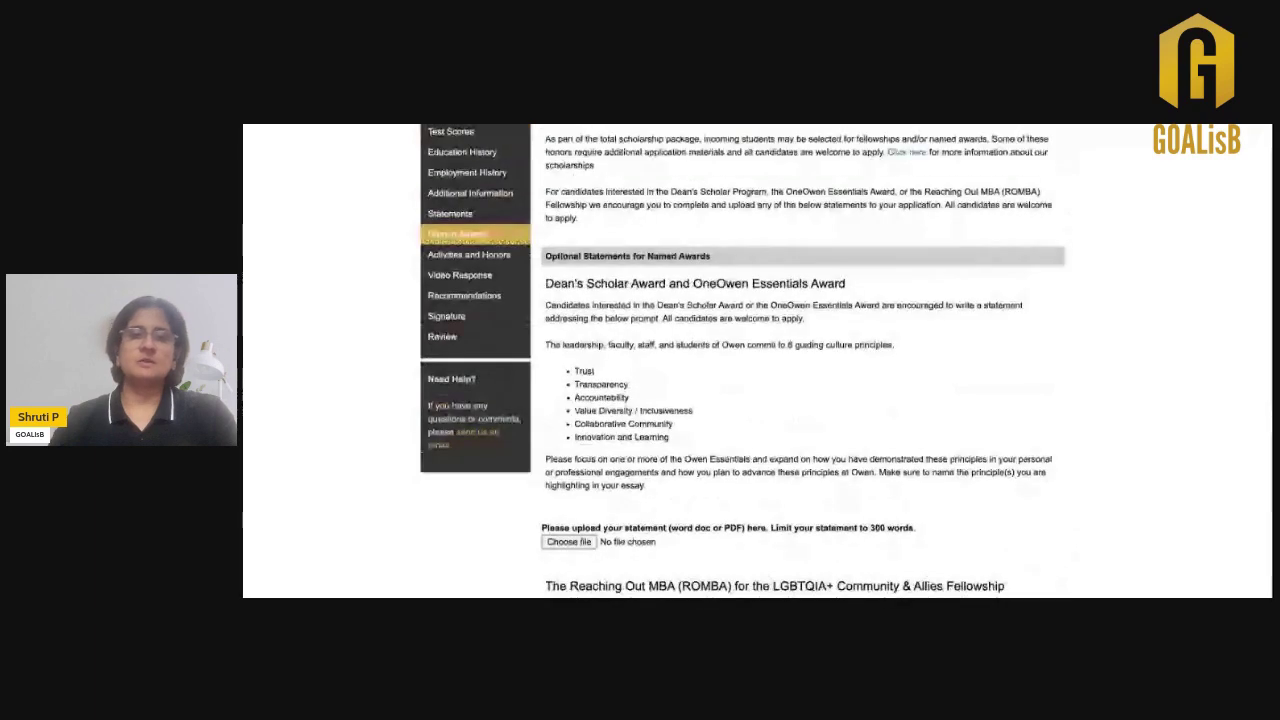
pyautogui.scroll(3, 499, 404)
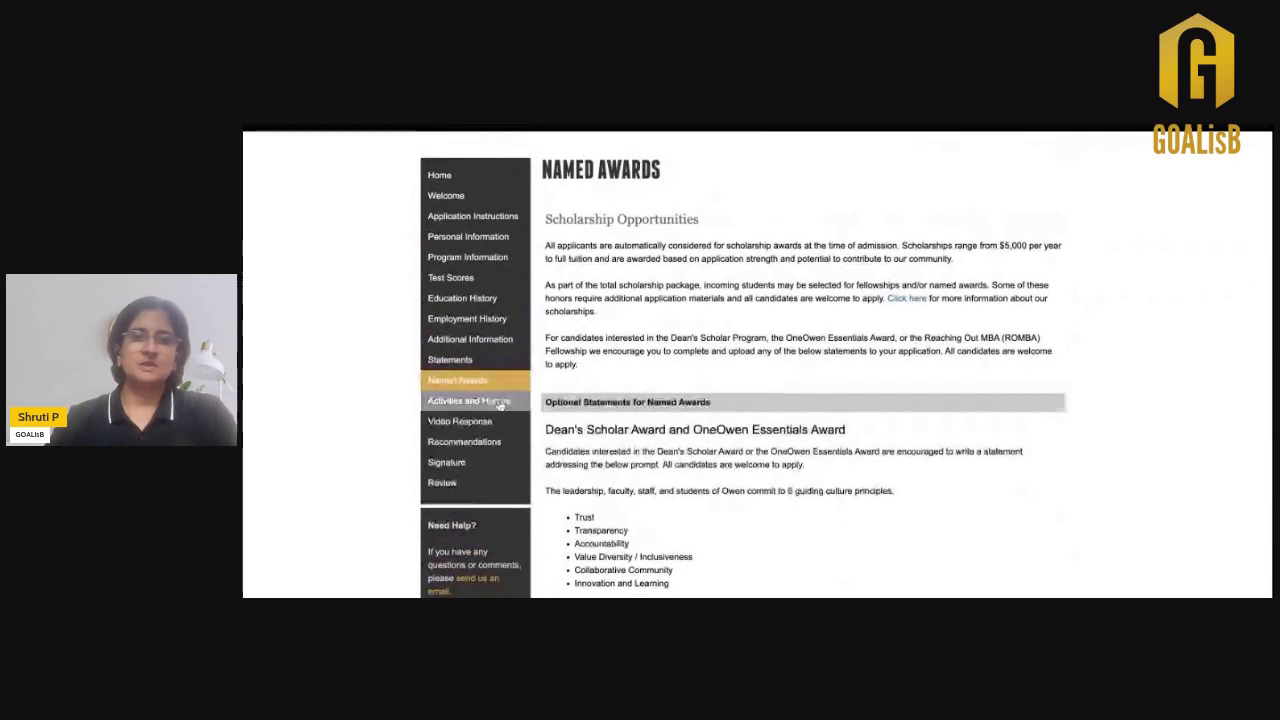
pyautogui.click(499, 404)
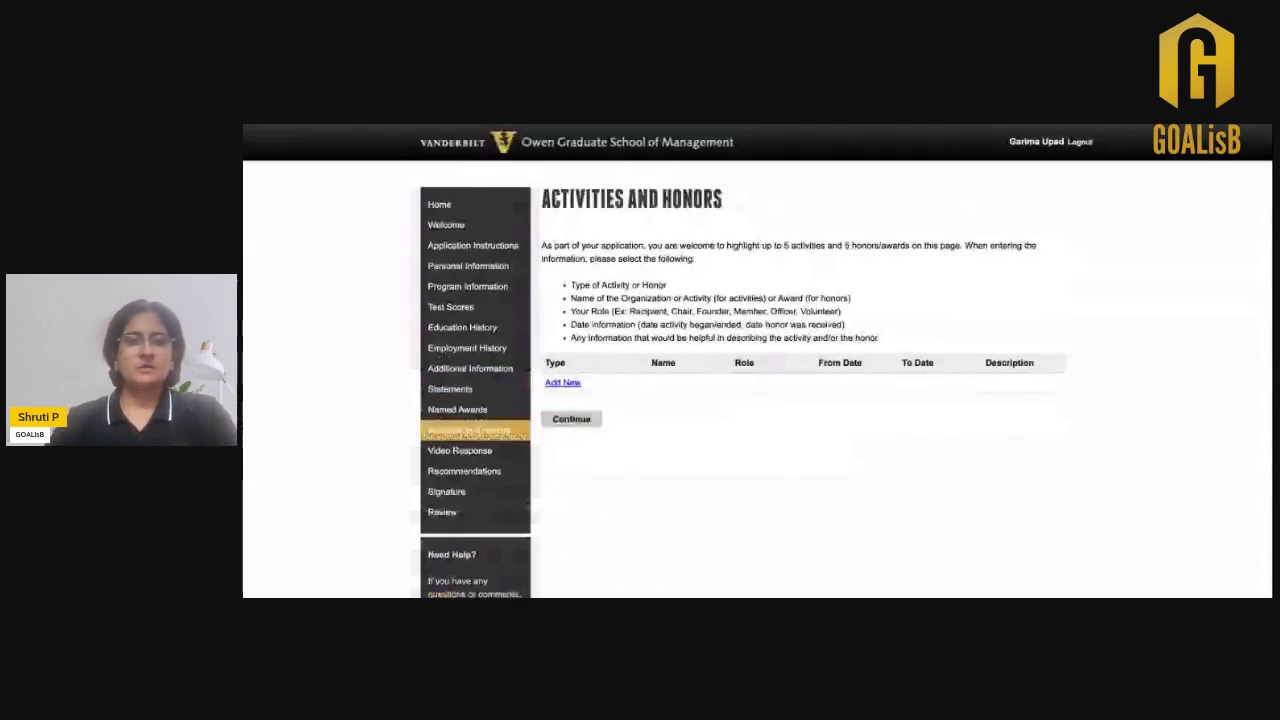
# Step: Open a blank new activity or honor entry, examine its required fields, and close it without saving
pyautogui.click(562, 383)
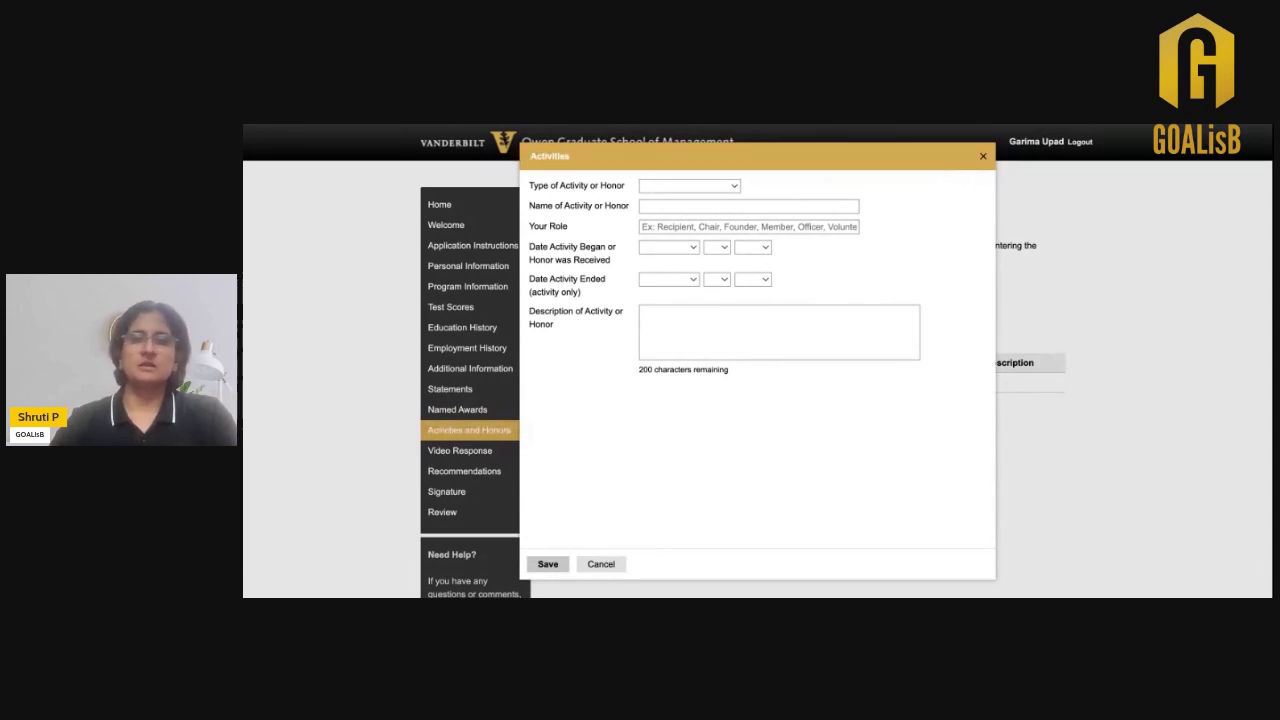
pyautogui.click(985, 161)
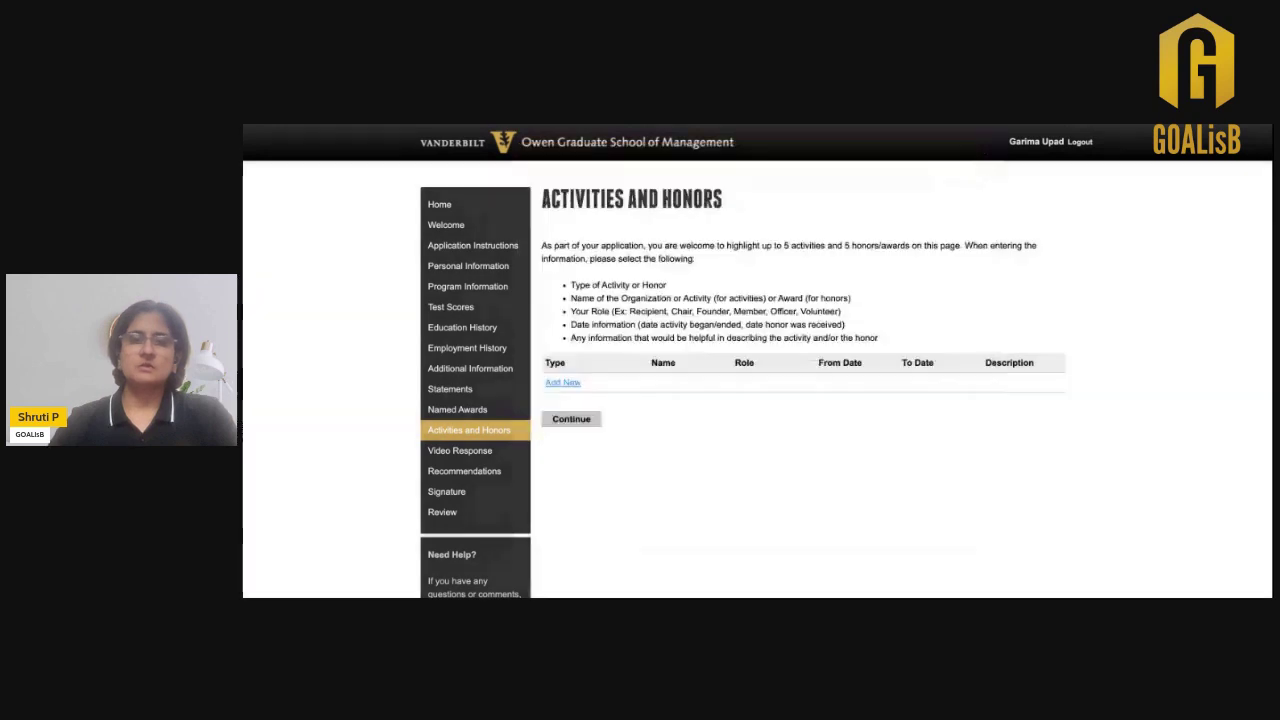
# Step: Go to the Video Response section and read the recording instructions and the important notes
pyautogui.click(452, 457)
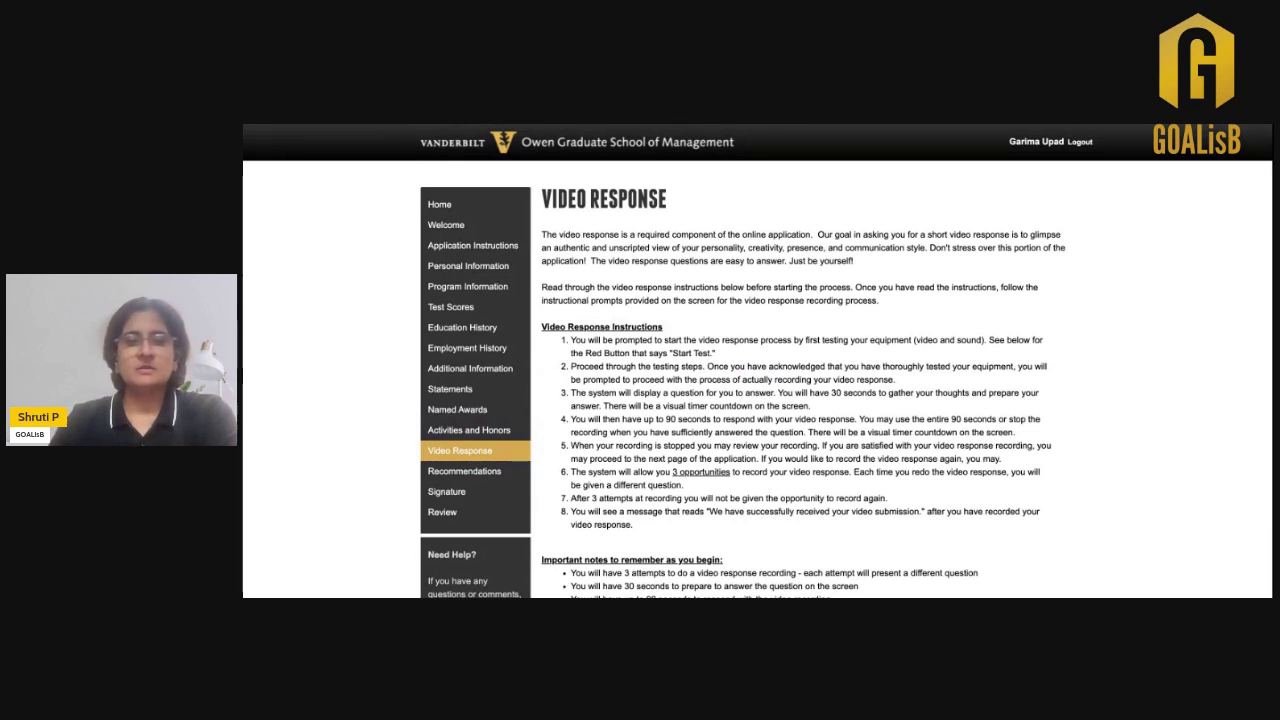
pyautogui.scroll(-1, 756, 360)
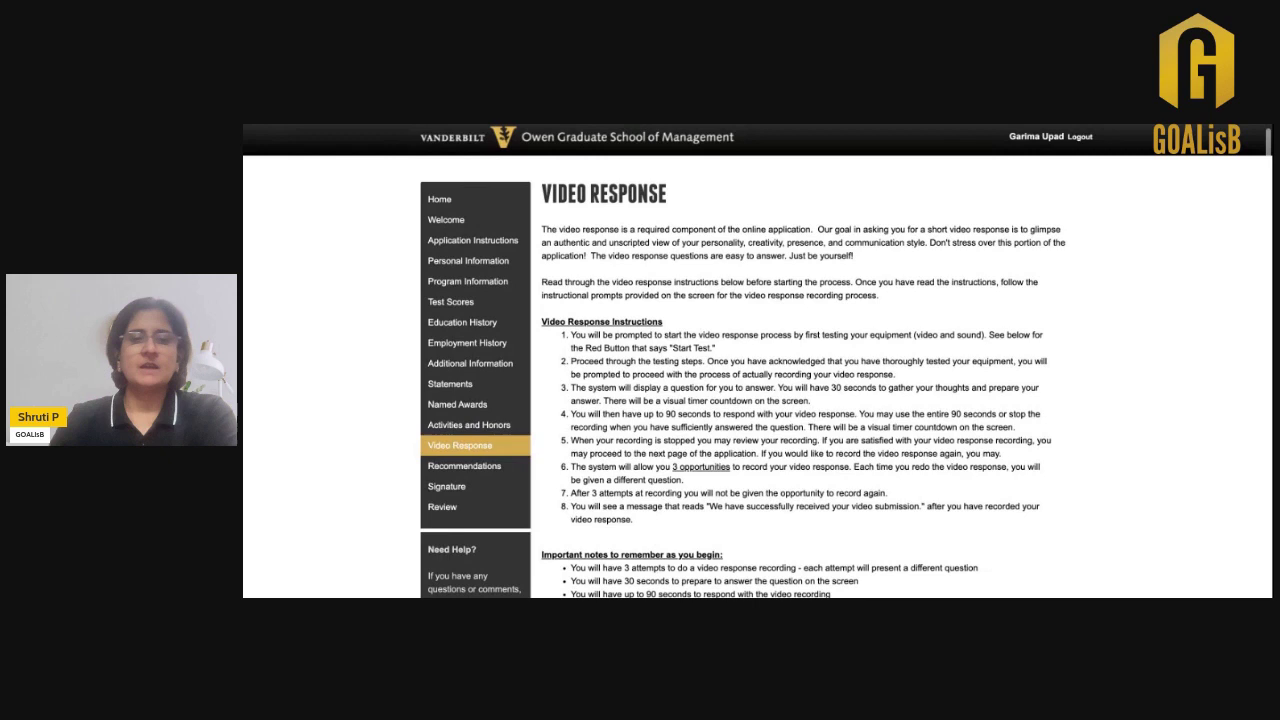
pyautogui.scroll(-1, 756, 360)
pyautogui.scroll(-1, 756, 360)
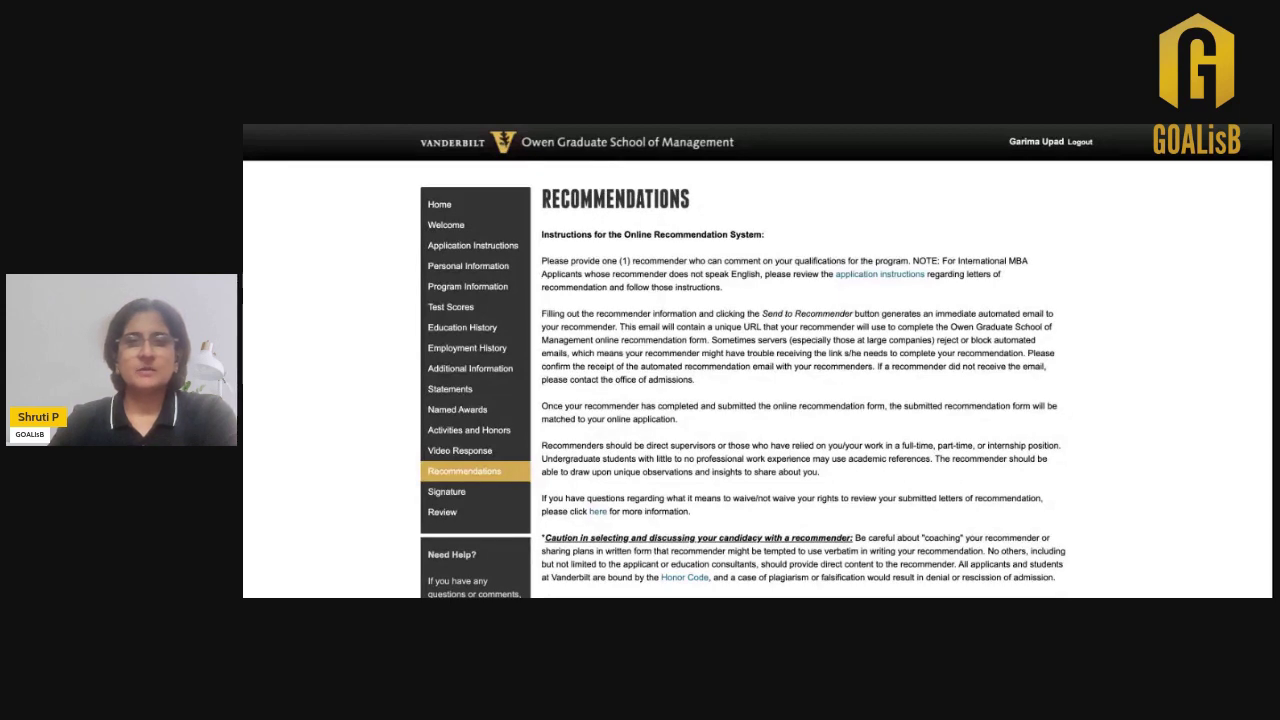
# Step: Read the recommender instructions and GMAC Common LoR details, then examine the blank Add Recommender form and cancel it
pyautogui.scroll(-3, 757, 361)
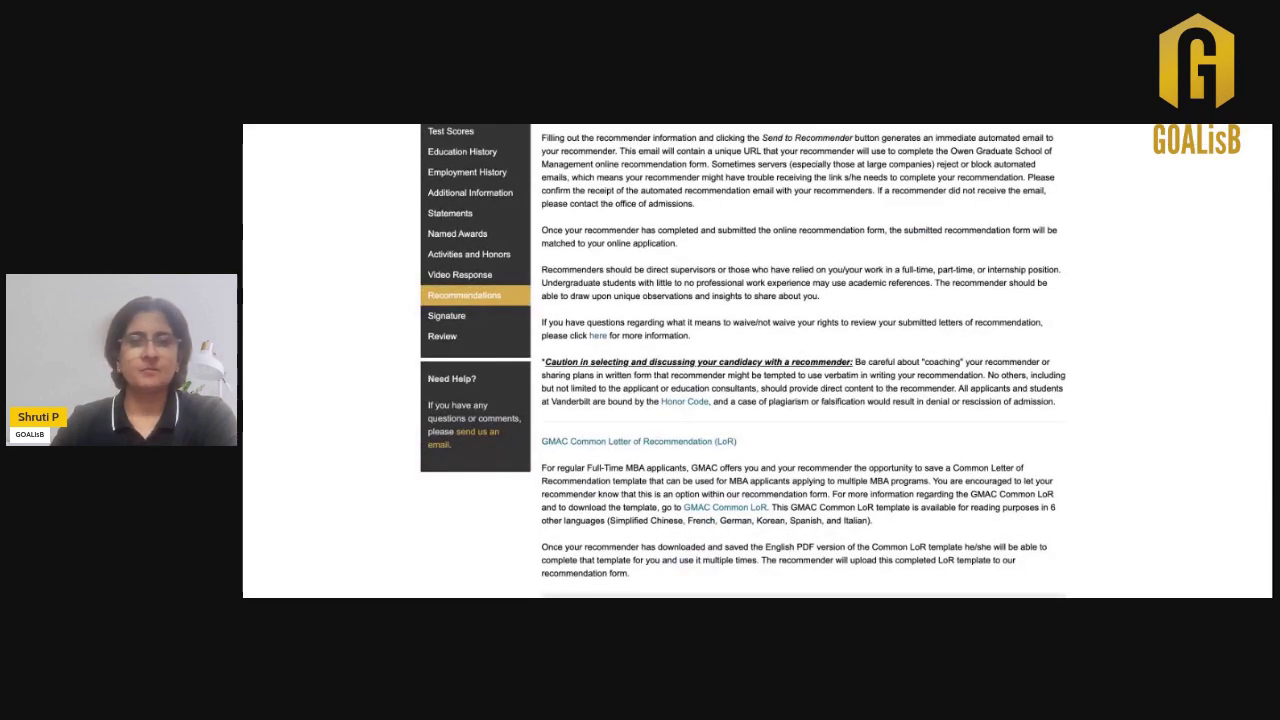
pyautogui.scroll(-2, 800, 360)
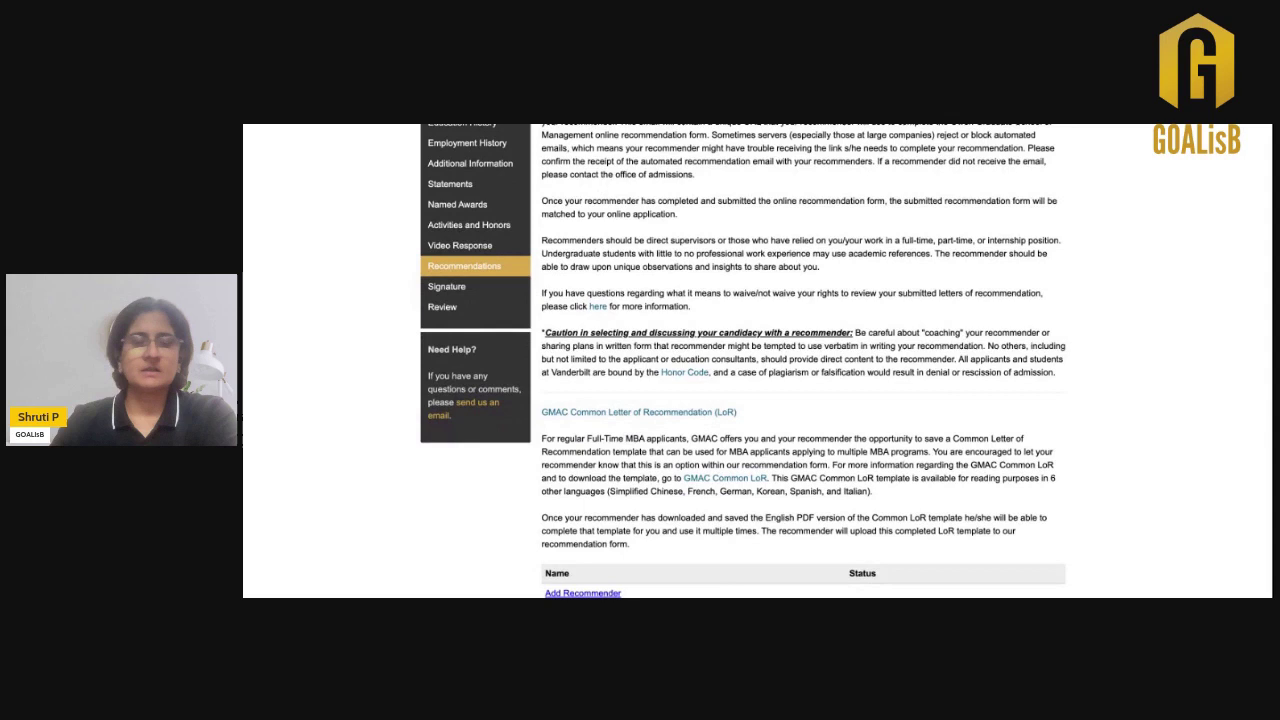
pyautogui.scroll(-1, 800, 360)
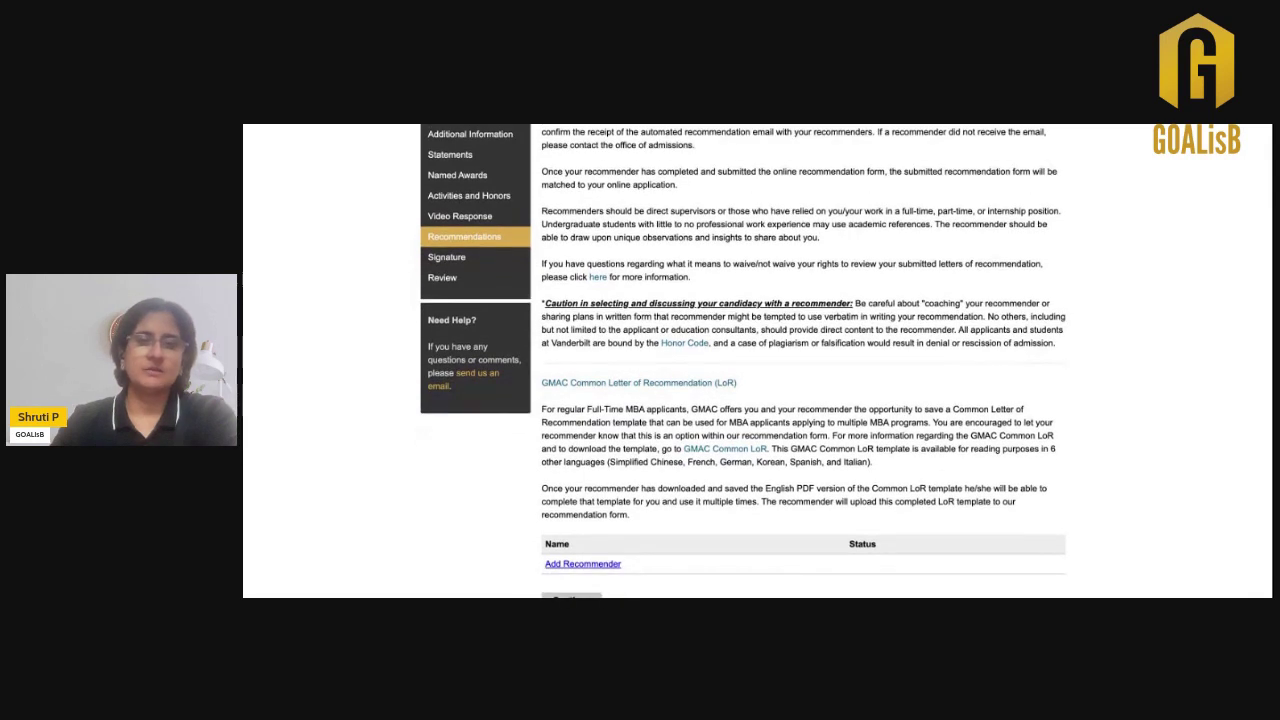
pyautogui.scroll(-2, 800, 360)
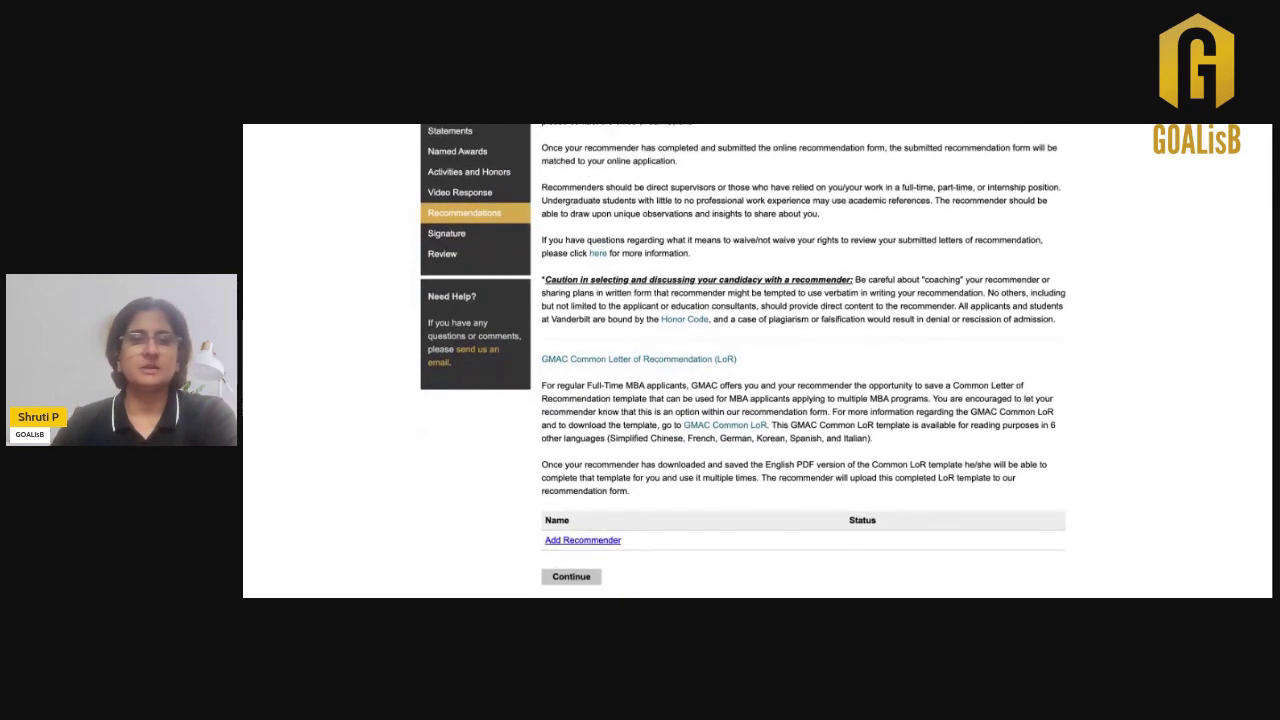
pyautogui.scroll(-3, 600, 494)
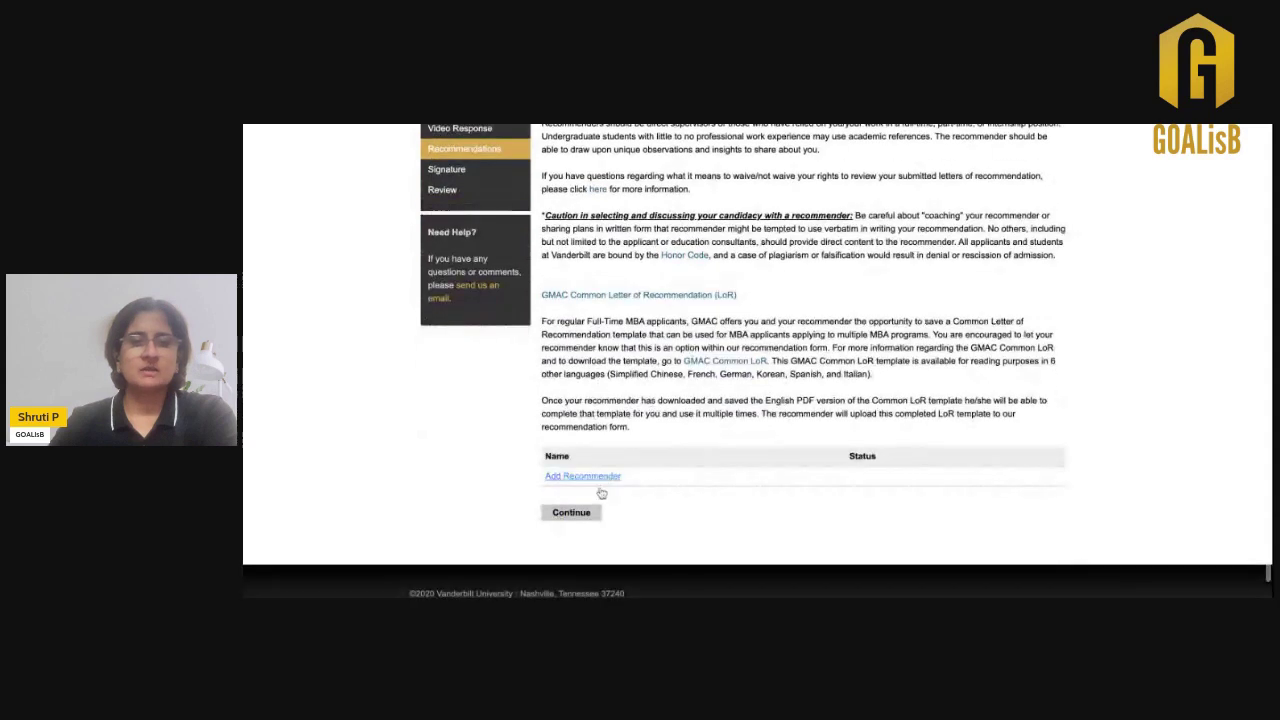
pyautogui.click(583, 477)
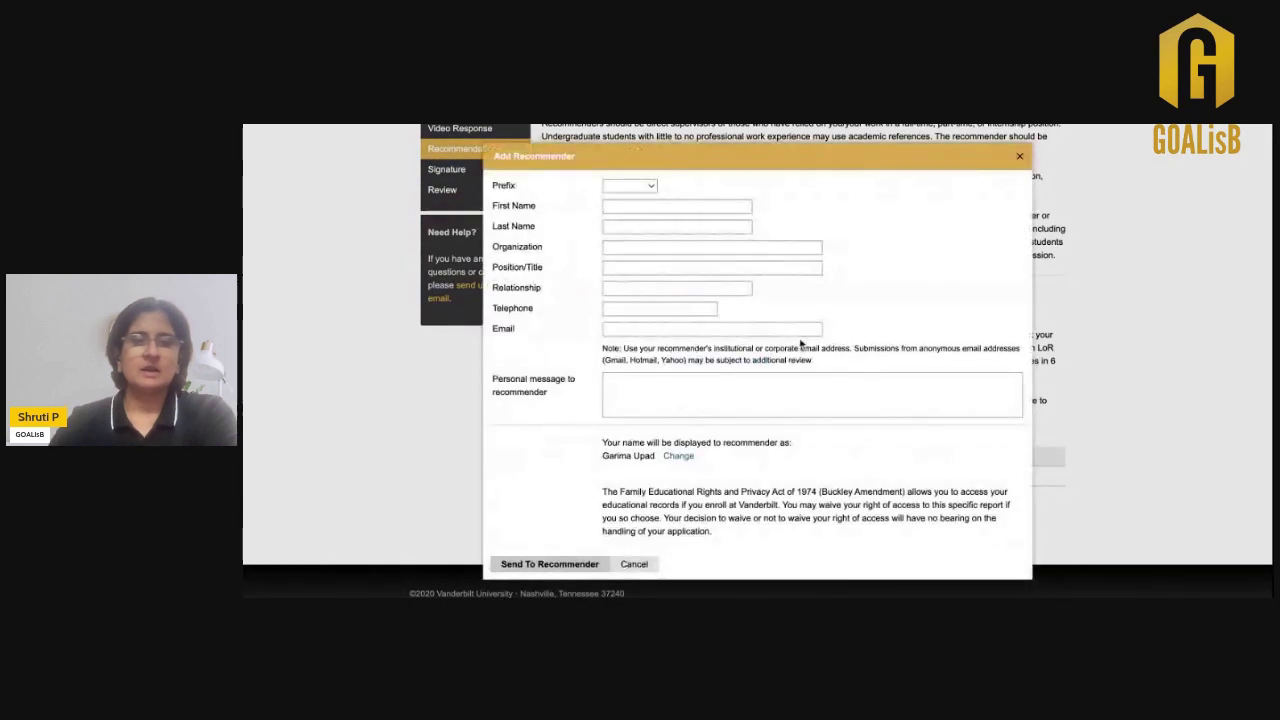
pyautogui.click(634, 564)
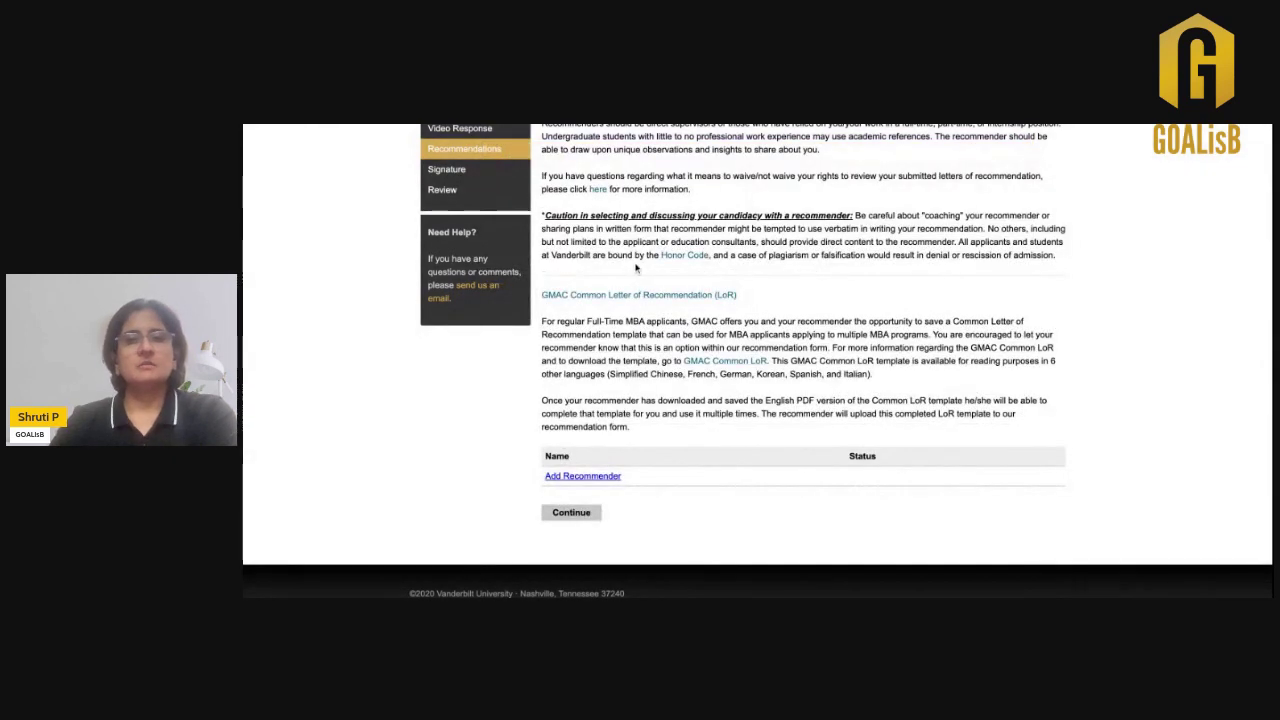
# Step: Go to the Signature section and read the certification, offer of admission and agreement statements and the legal name signature requirement
pyautogui.scroll(1, 637, 267)
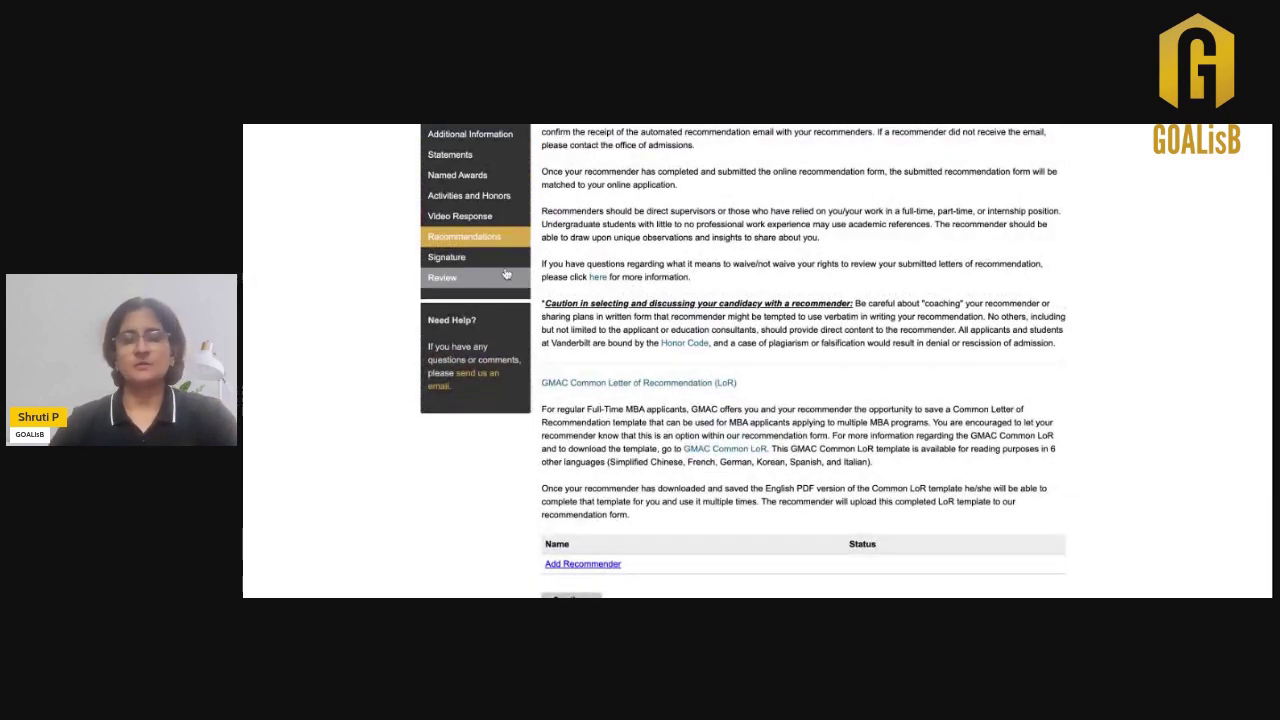
pyautogui.click(473, 263)
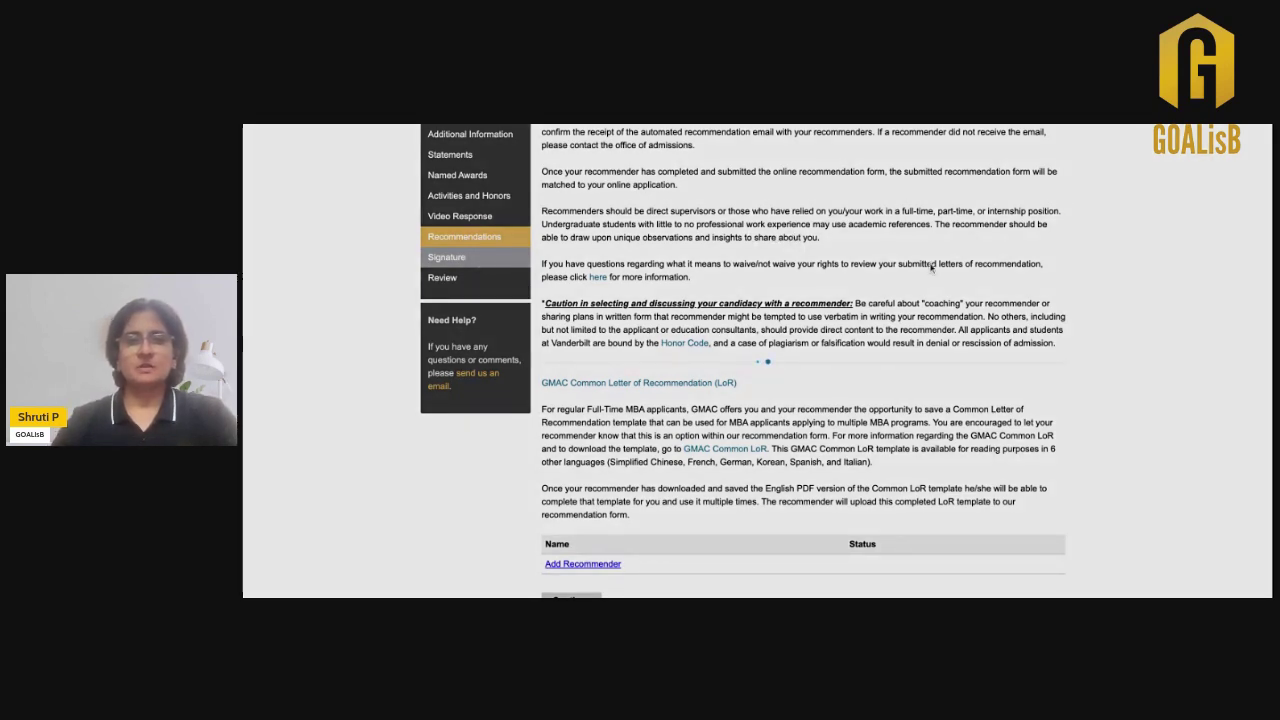
pyautogui.scroll(-2, 930, 265)
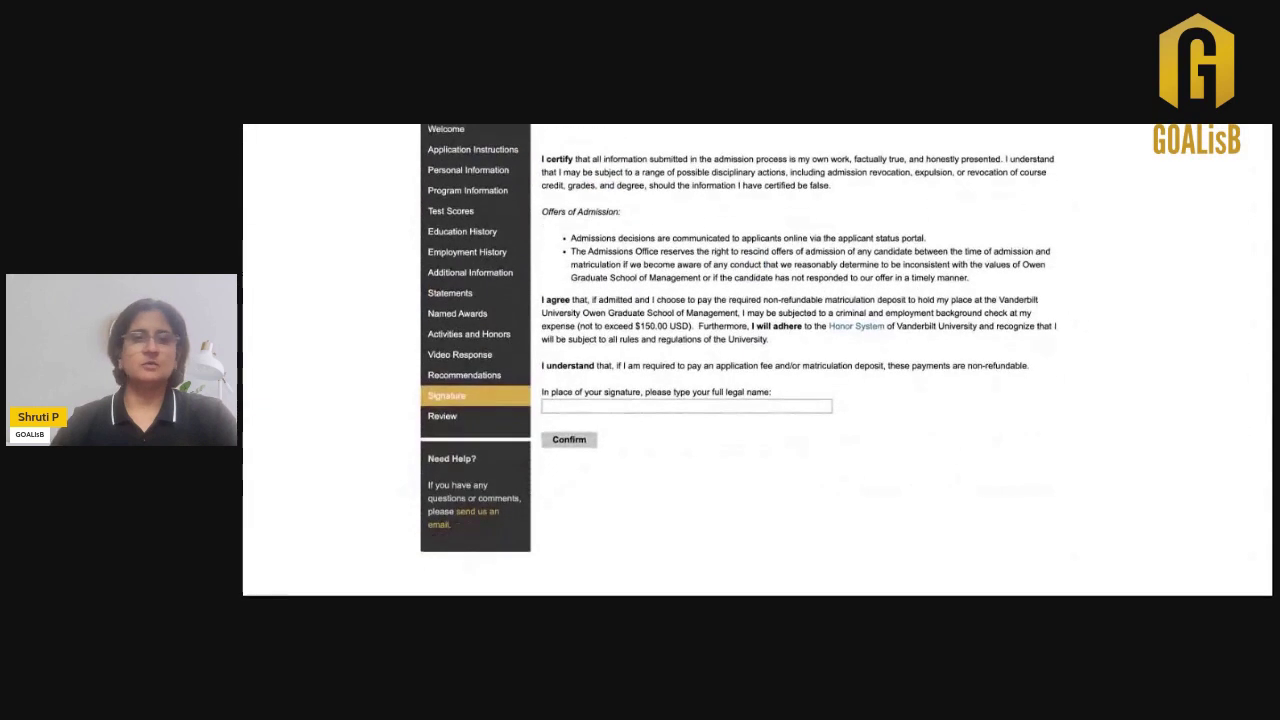
pyautogui.scroll(-1, 757, 360)
pyautogui.scroll(-1, 910, 268)
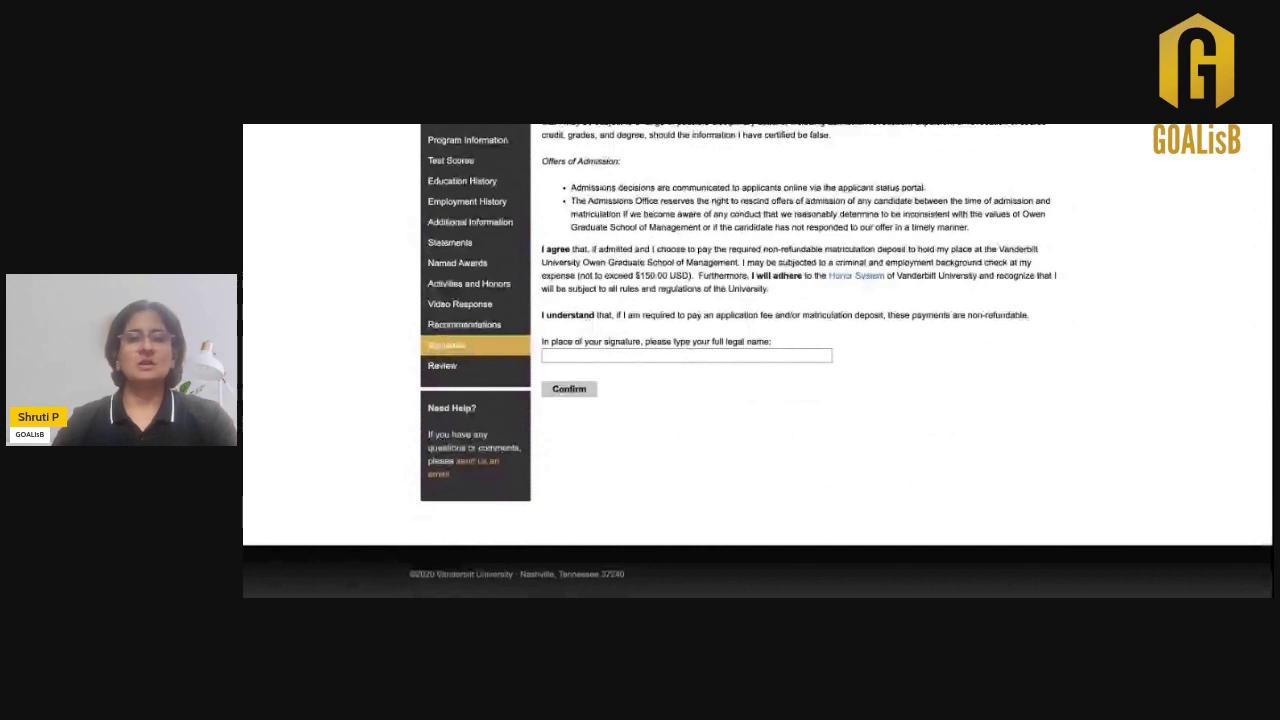
pyautogui.scroll(5, 757, 360)
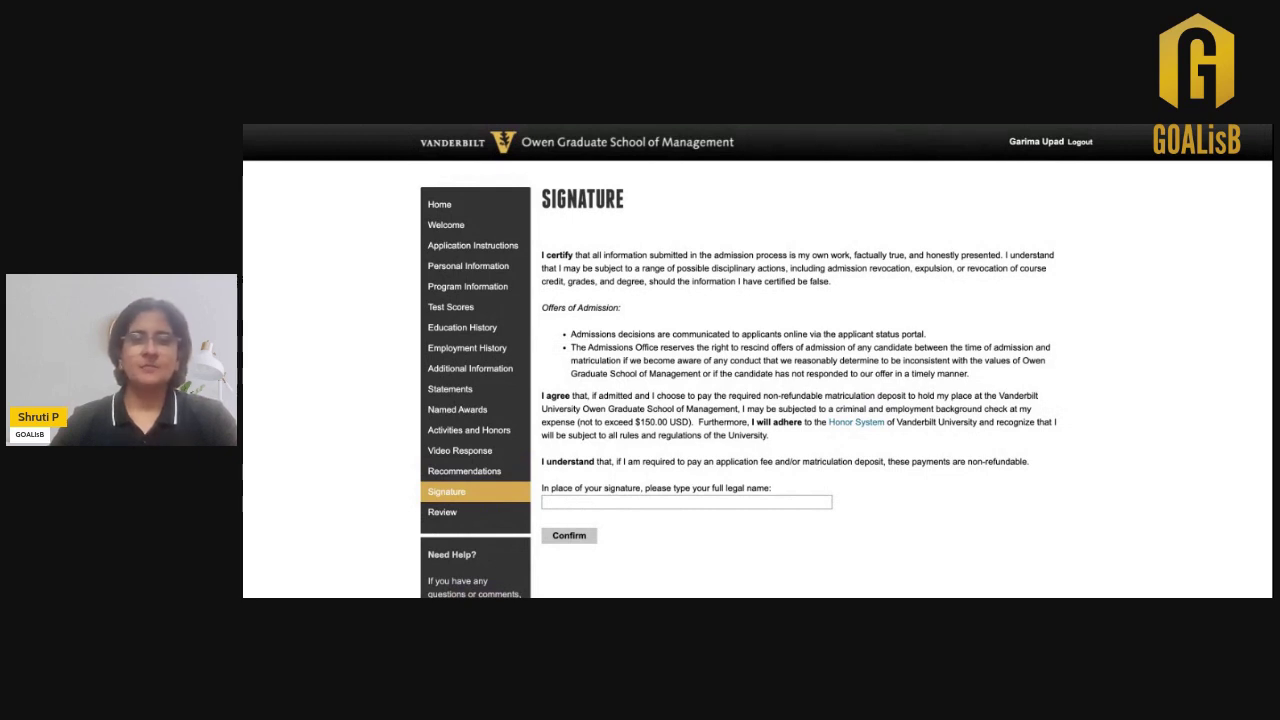
# Step: Return to the application's Home page
pyautogui.click(448, 204)
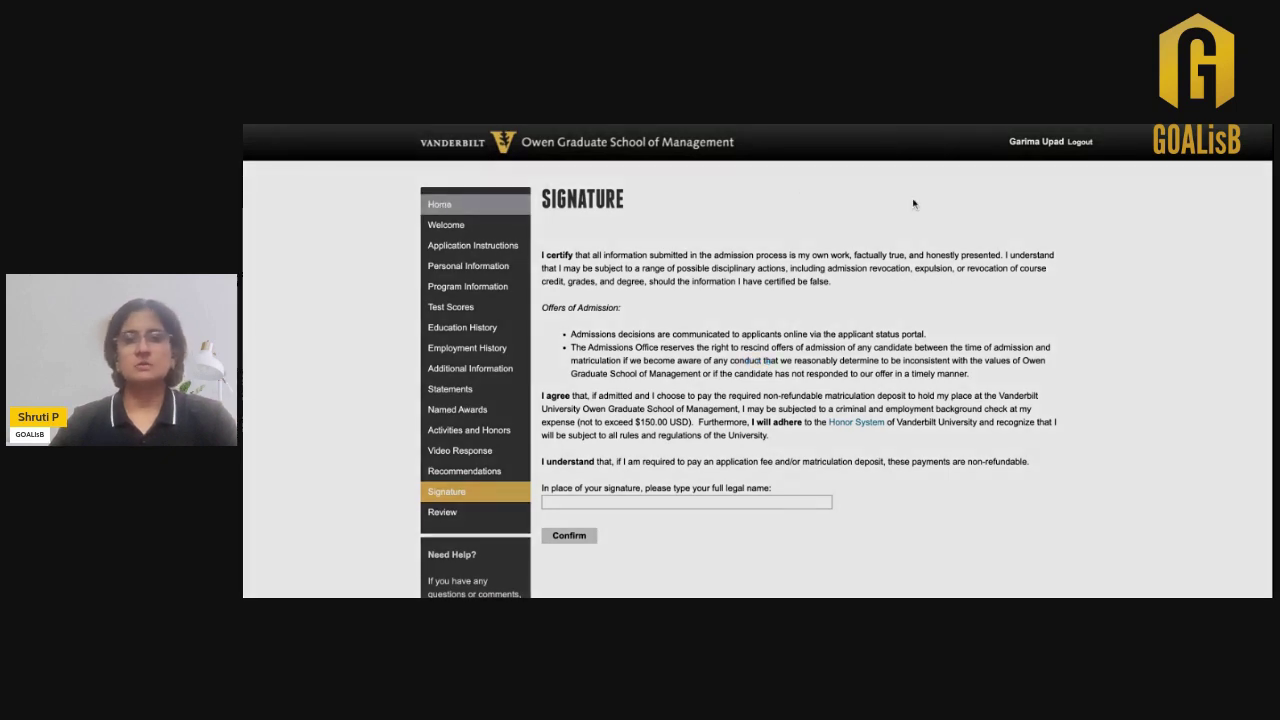